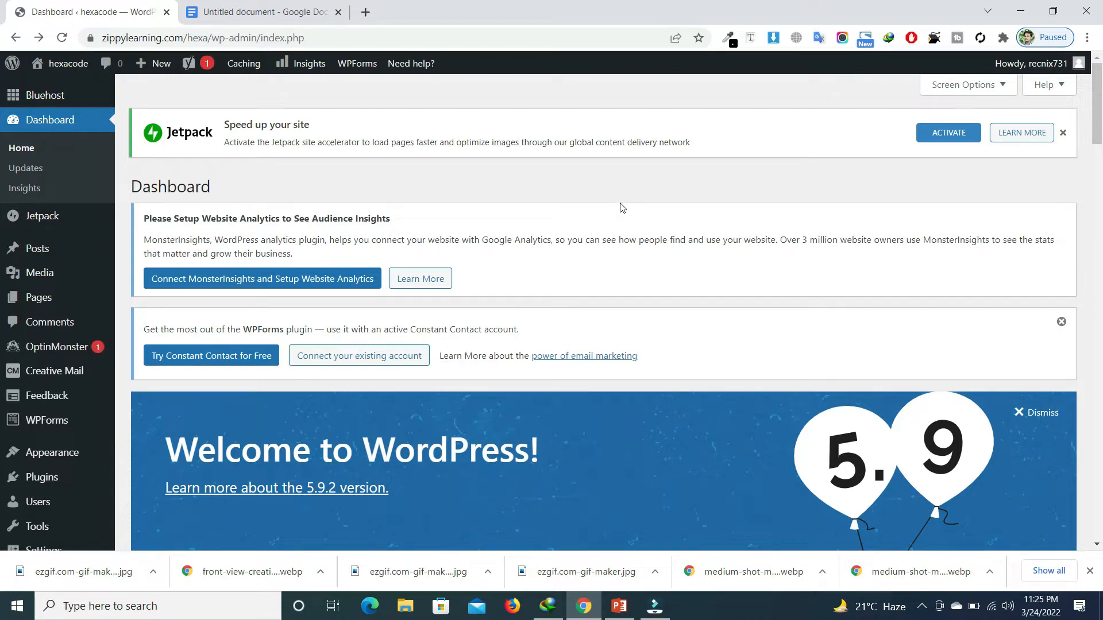
# Start a new blog post on the WordPress site.
pyautogui.moveTo(207, 66)
pyautogui.moveTo(152, 67)
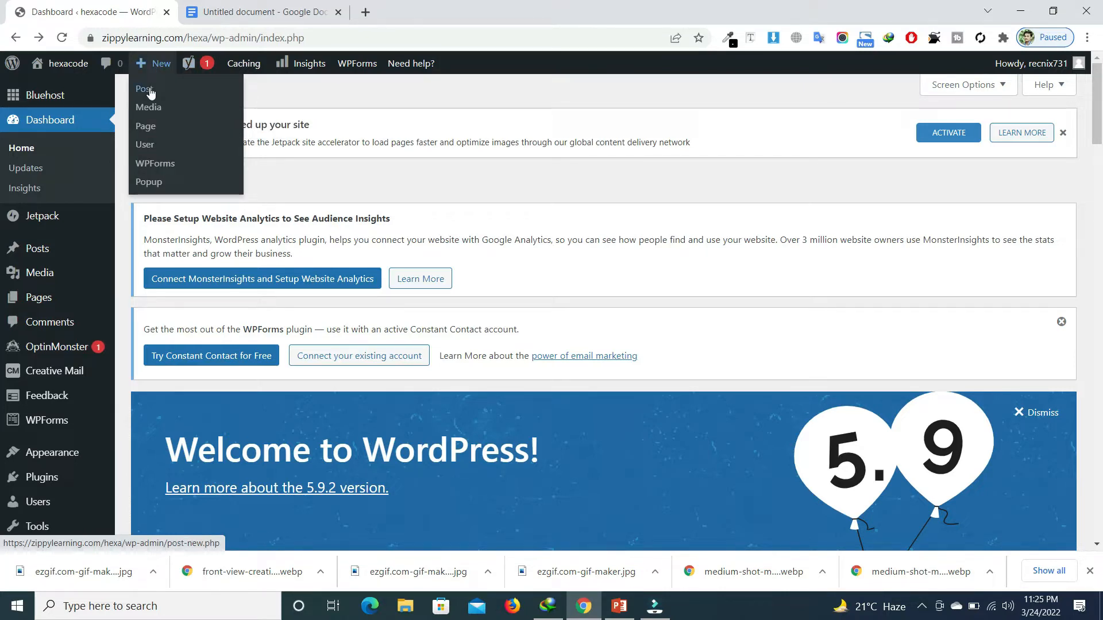
pyautogui.moveTo(53, 256)
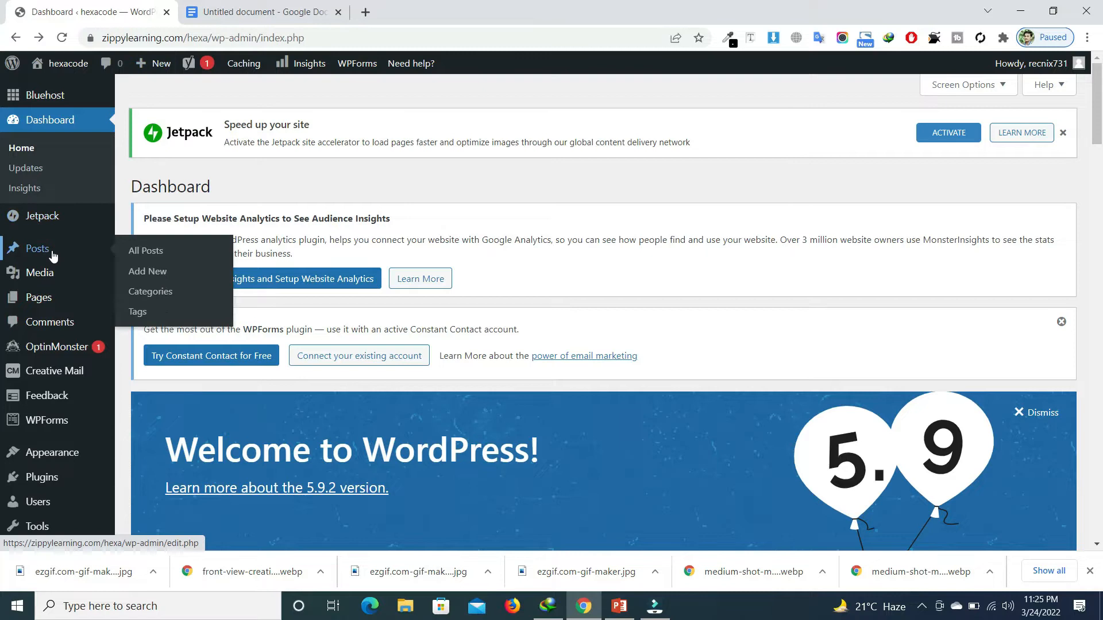
pyautogui.click(139, 276)
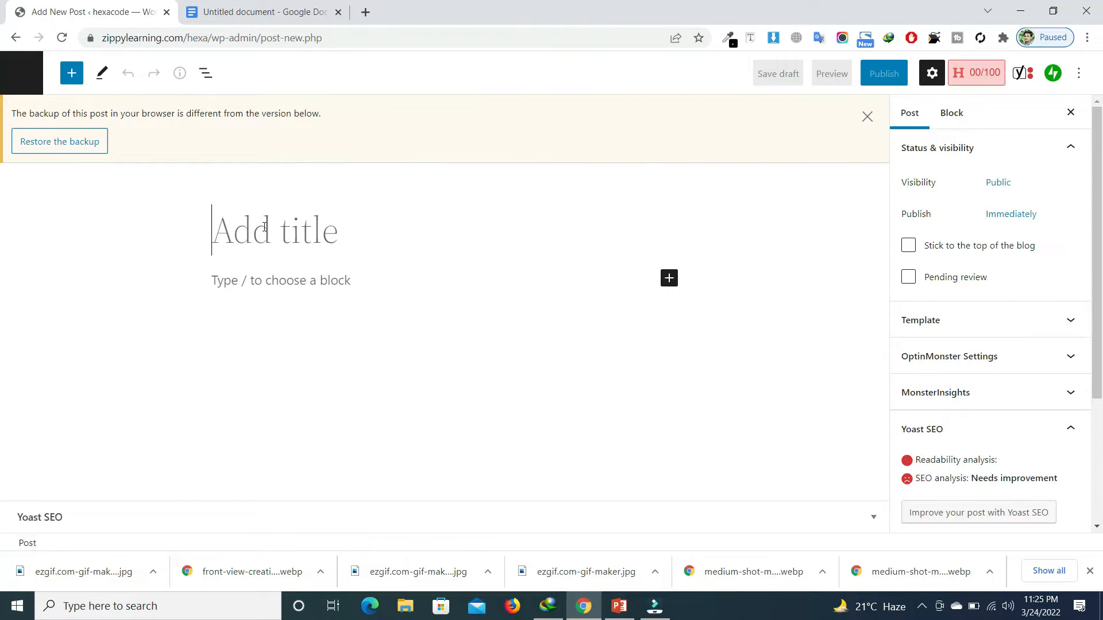
# Copy the heading "The purpose of Graphic Design in Digital Marketing" from the Google Docs document and paste it as the WordPress post's title.
pyautogui.click(253, 11)
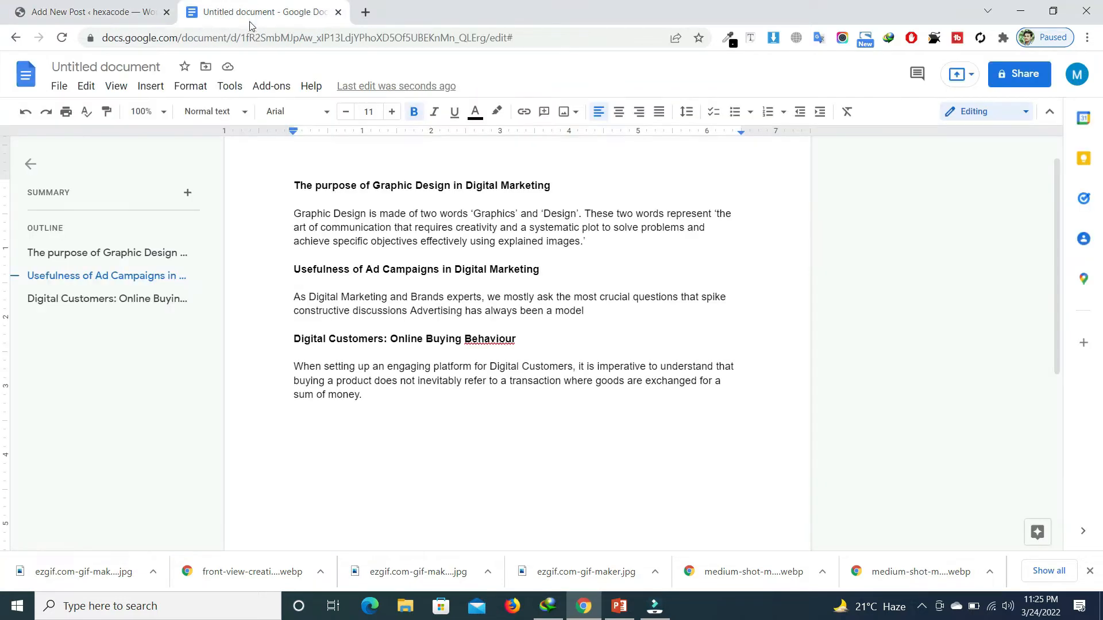
pyautogui.tripleClick(331, 183)
pyautogui.hotkey('ctrl', 'c')
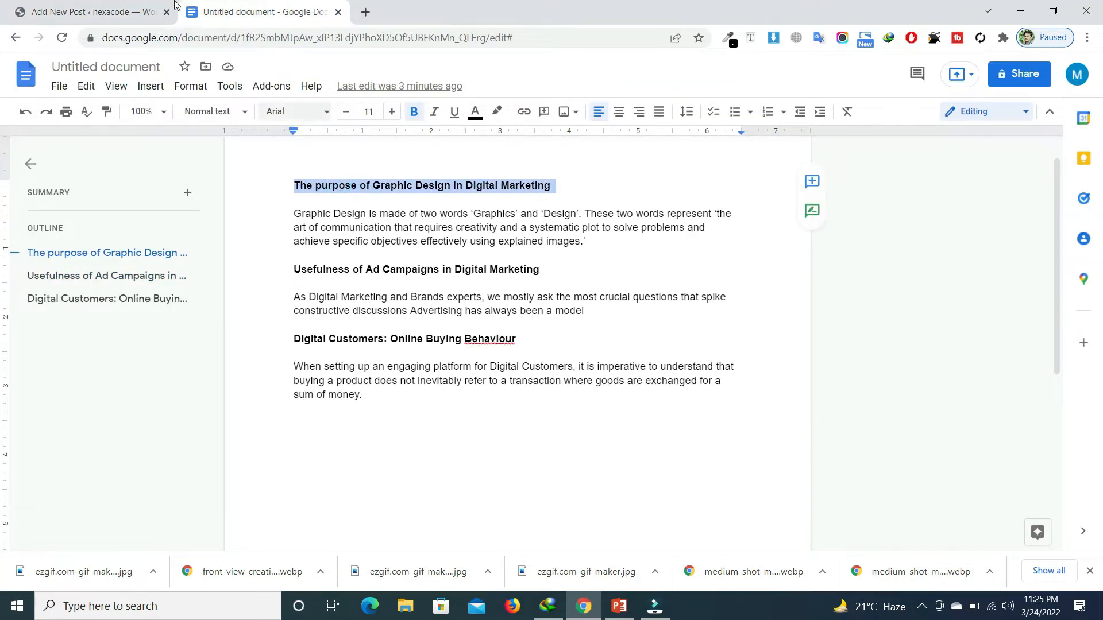
pyautogui.click(92, 12)
pyautogui.hotkey('ctrl', 'v')
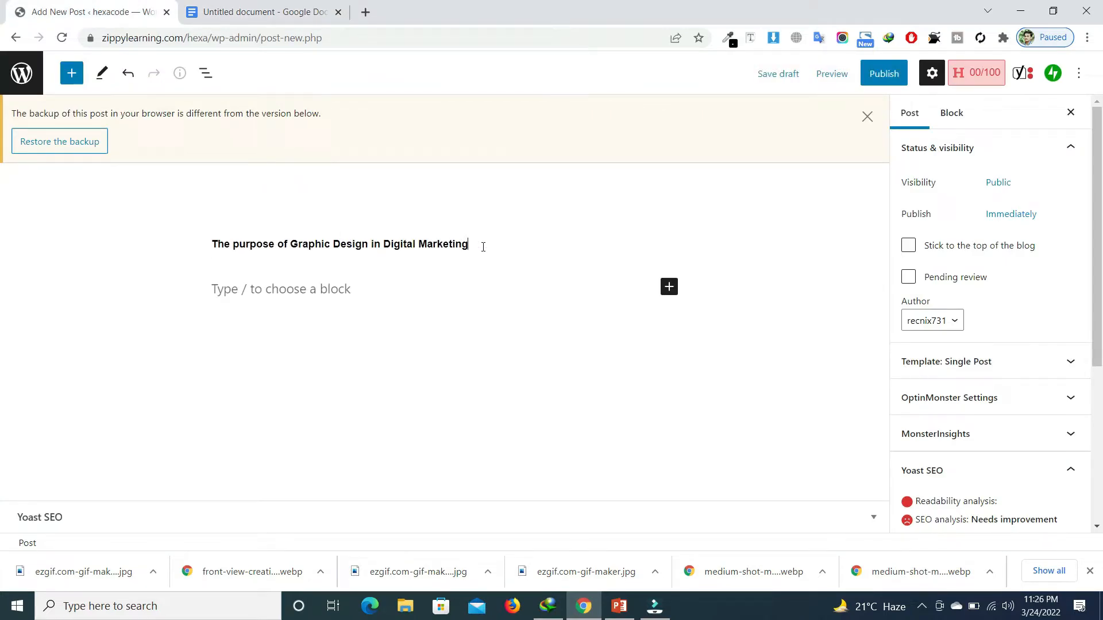
# Copy the paragraph below the first heading in the Google Docs document into the first body block of the WordPress post.
pyautogui.click(282, 297)
pyautogui.click(247, 8)
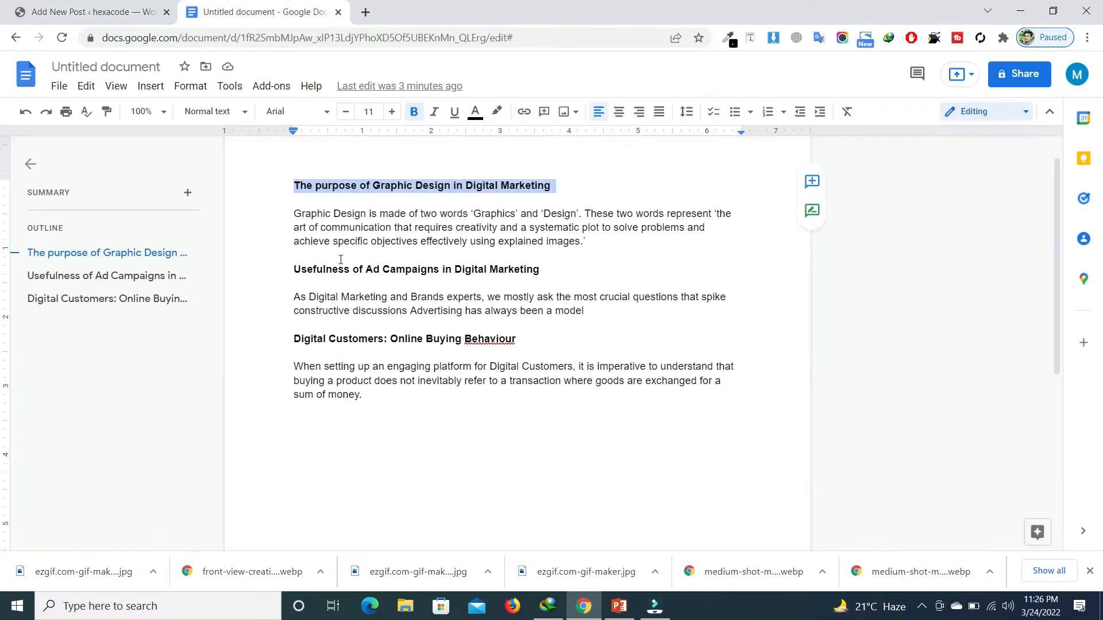
pyautogui.tripleClick(339, 223)
pyautogui.hotkey('ctrl', 'c')
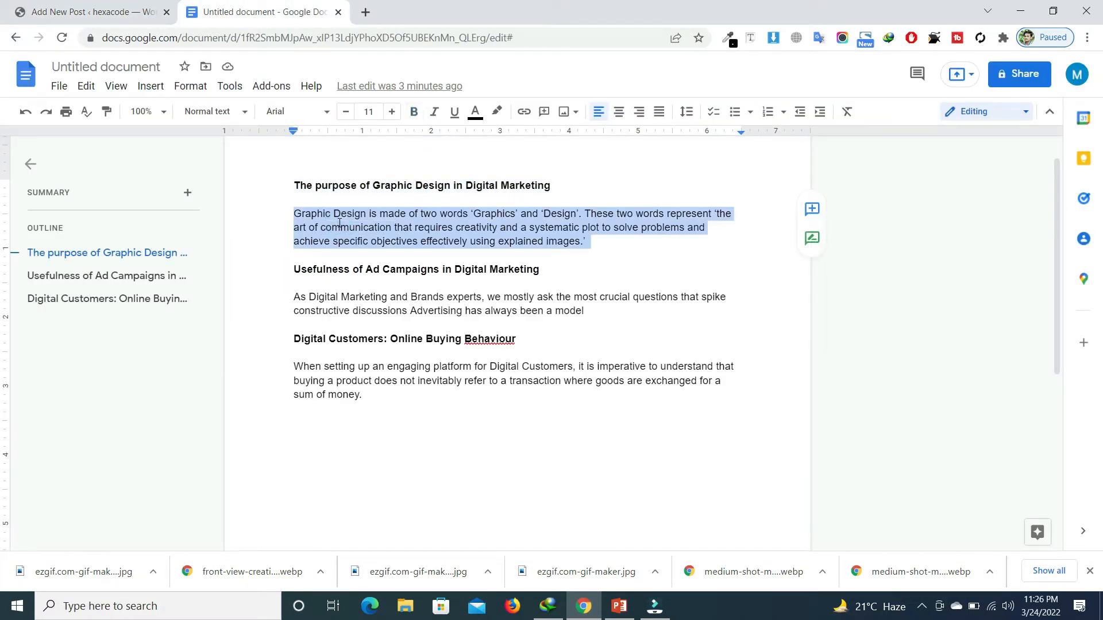
pyautogui.click(101, 6)
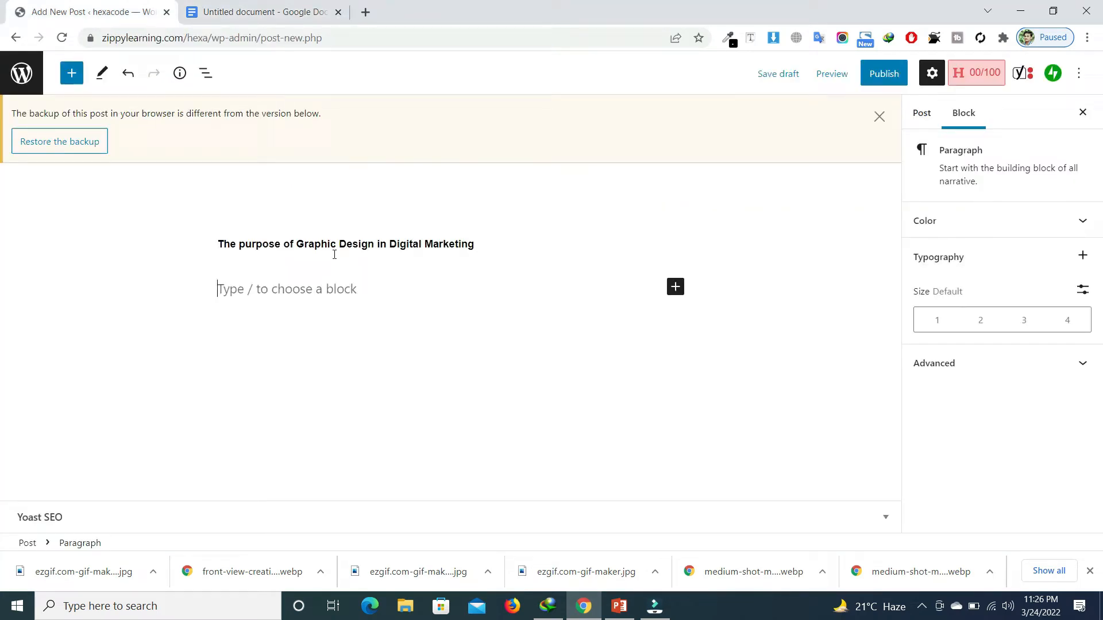
pyautogui.hotkey('ctrl', 'v')
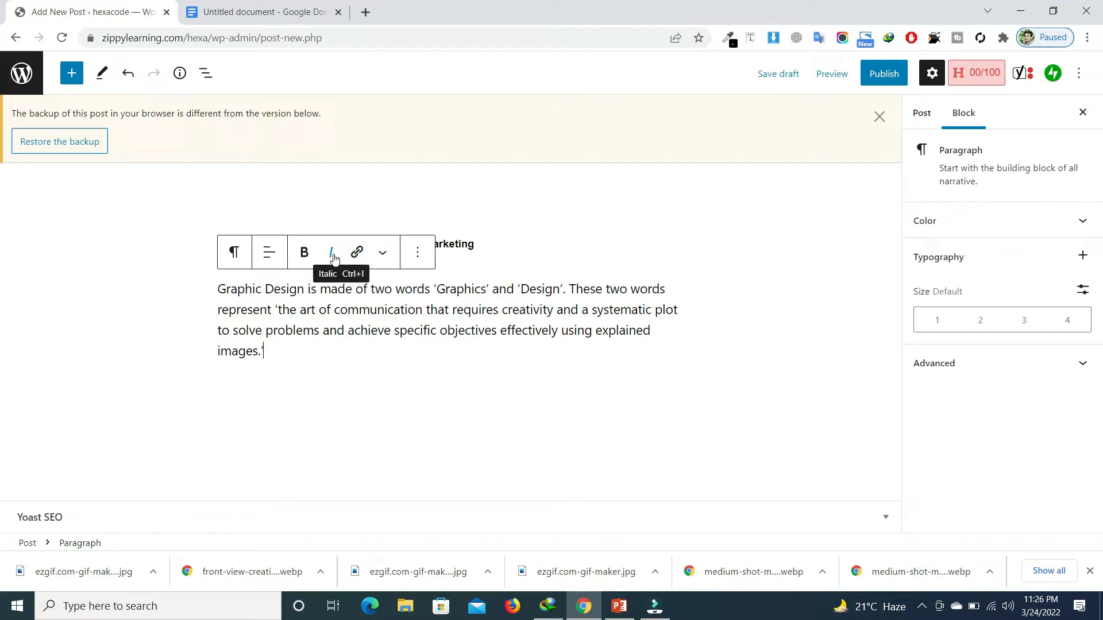
# Center-align the body paragraph and check its additional text formatting options.
pyautogui.click(266, 253)
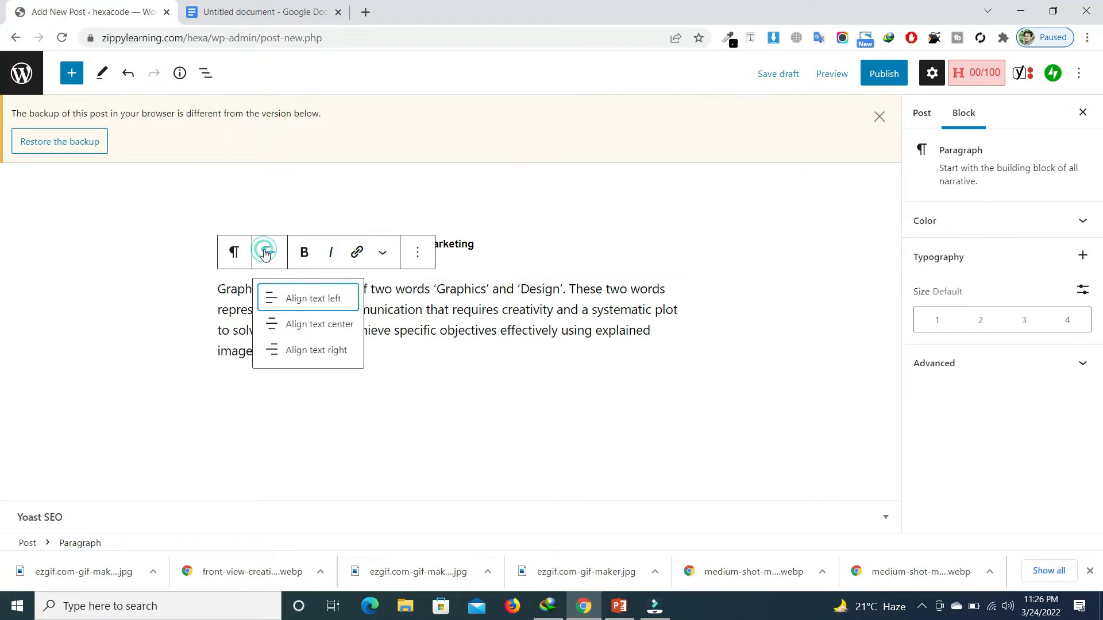
pyautogui.click(305, 336)
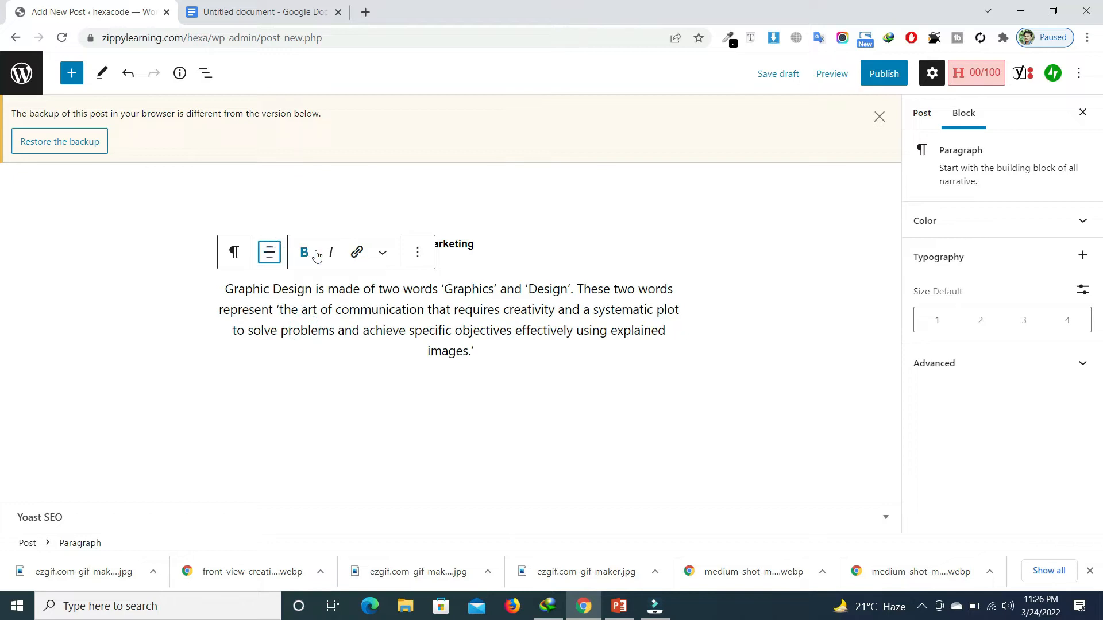
pyautogui.click(383, 255)
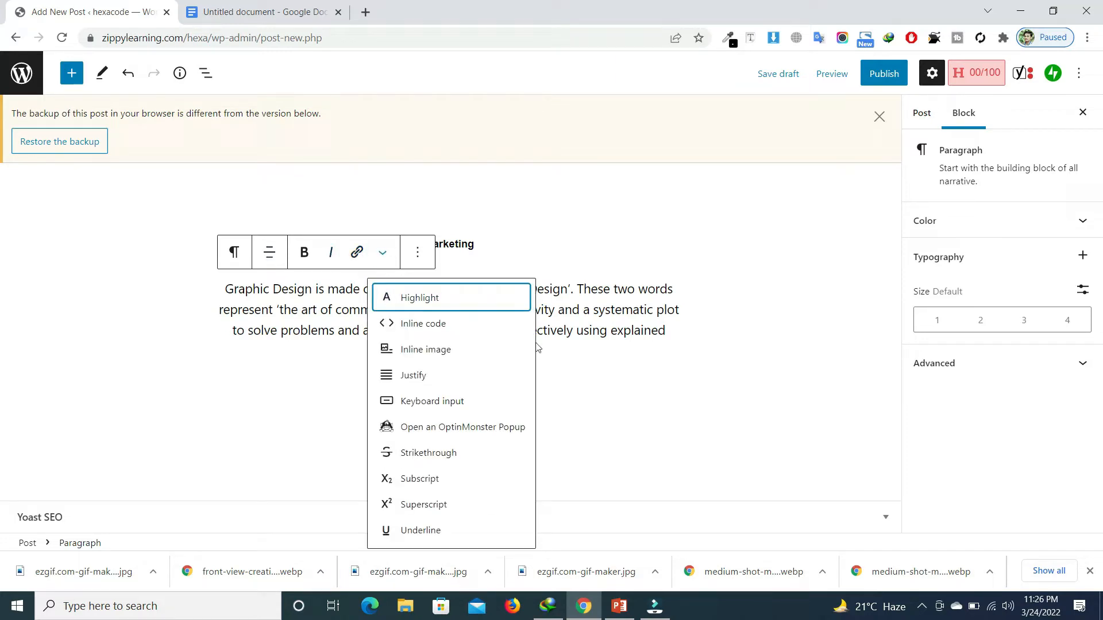
pyautogui.click(671, 328)
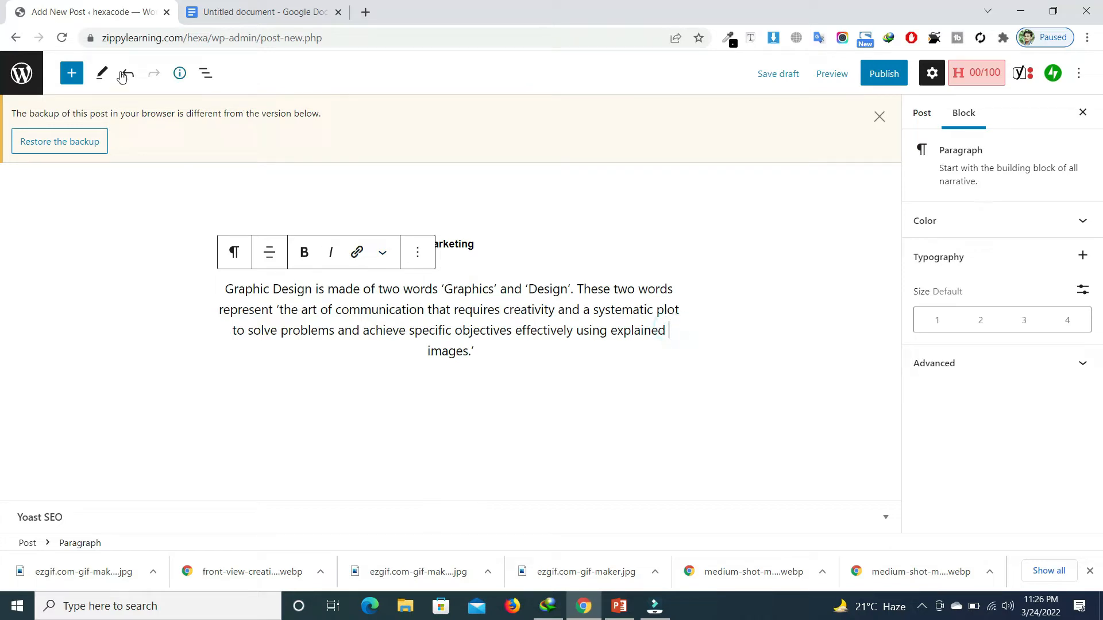
# Add an Image block below the paragraph and upload the ezgif.com-gif-maker picture from the Downloads folder.
pyautogui.click(73, 72)
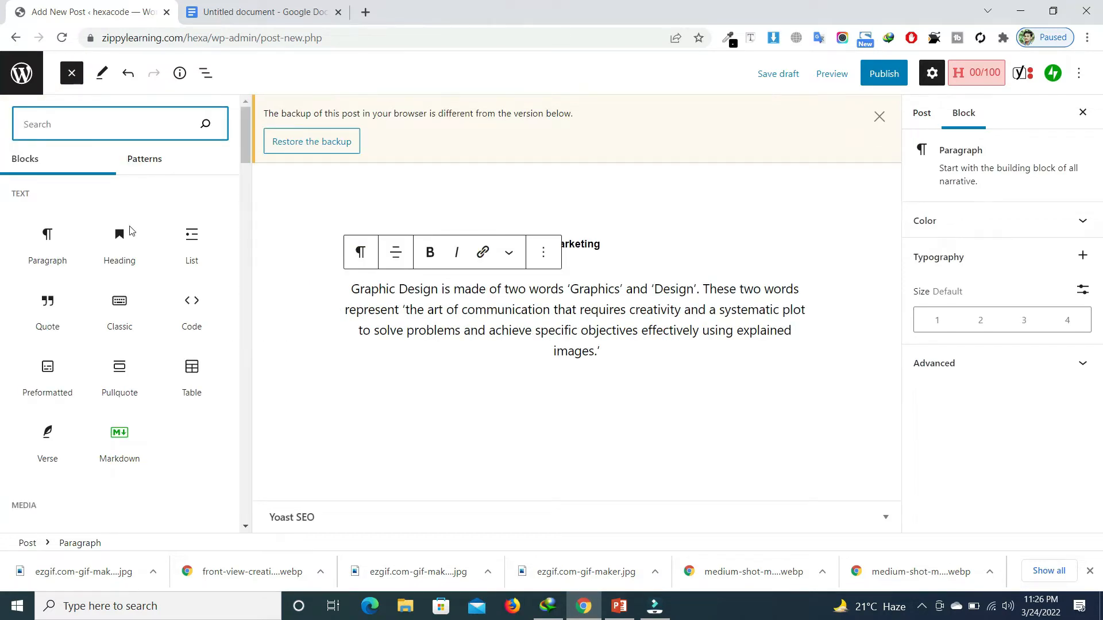
pyautogui.write('im')
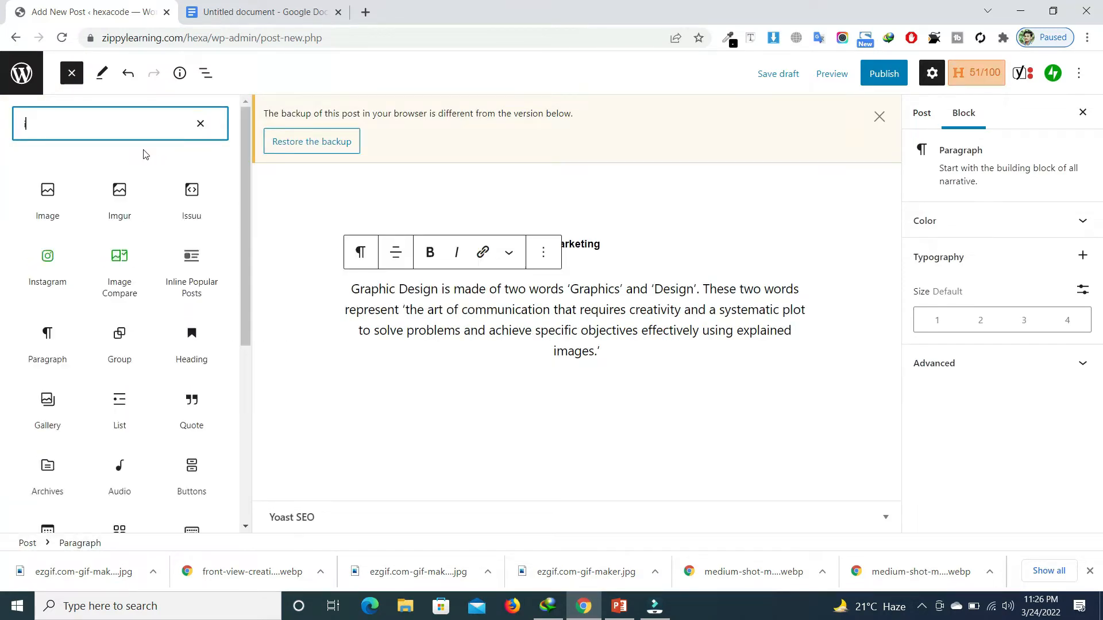
pyautogui.click(39, 209)
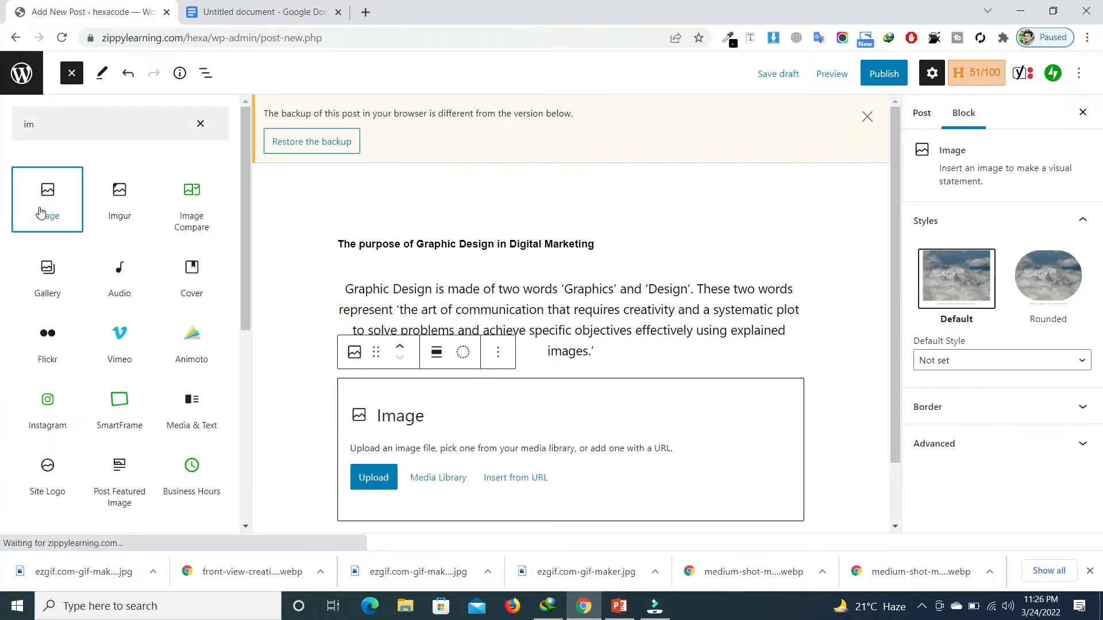
pyautogui.click(373, 478)
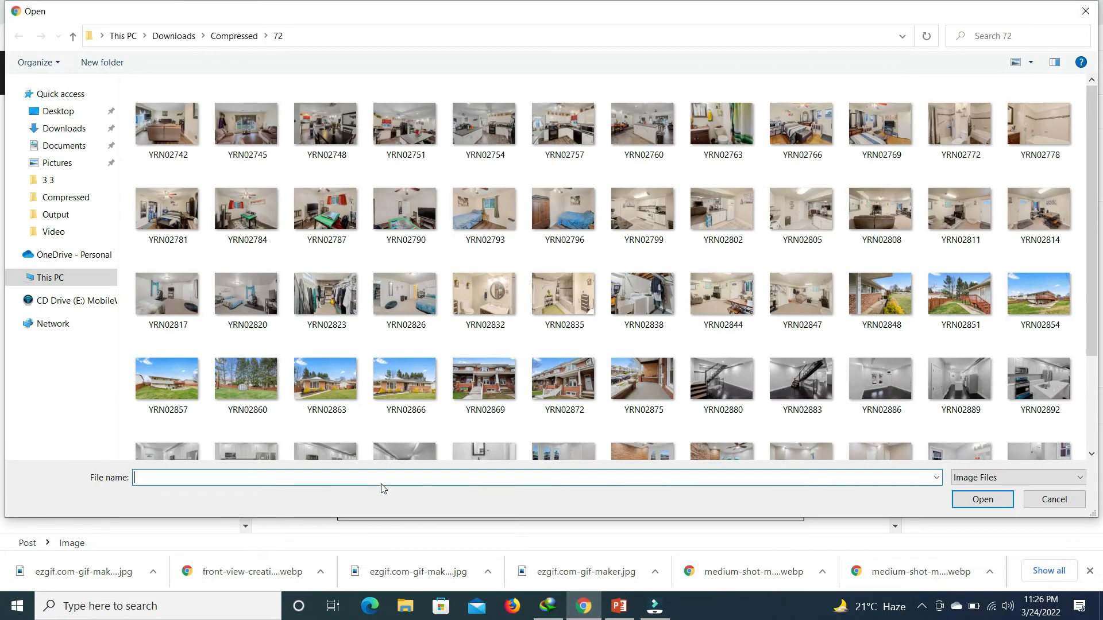
pyautogui.click(60, 129)
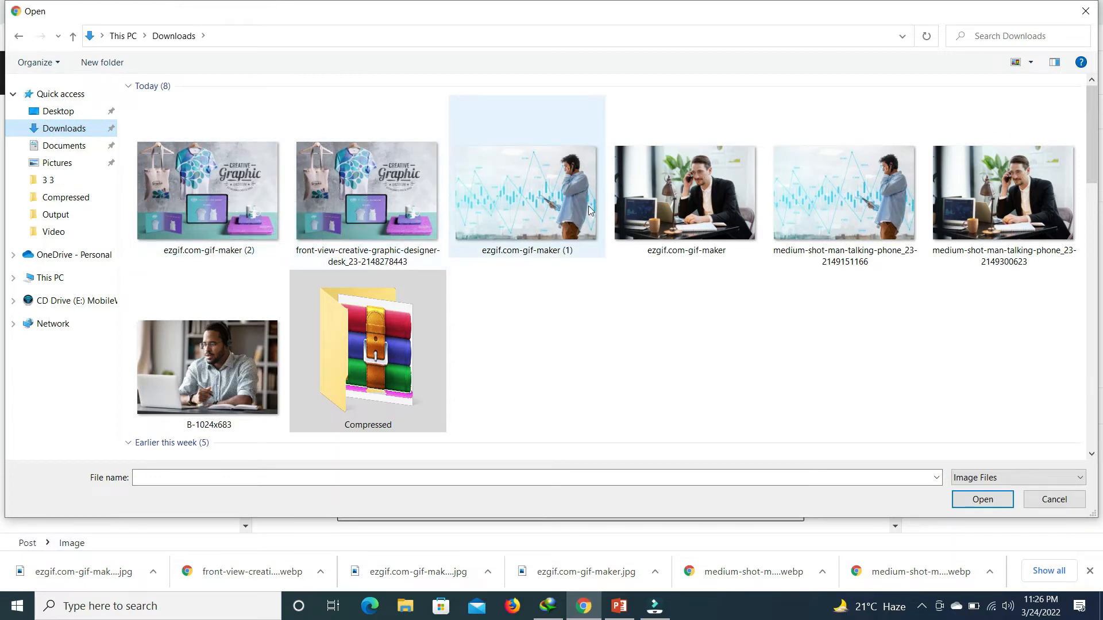
pyautogui.click(668, 211)
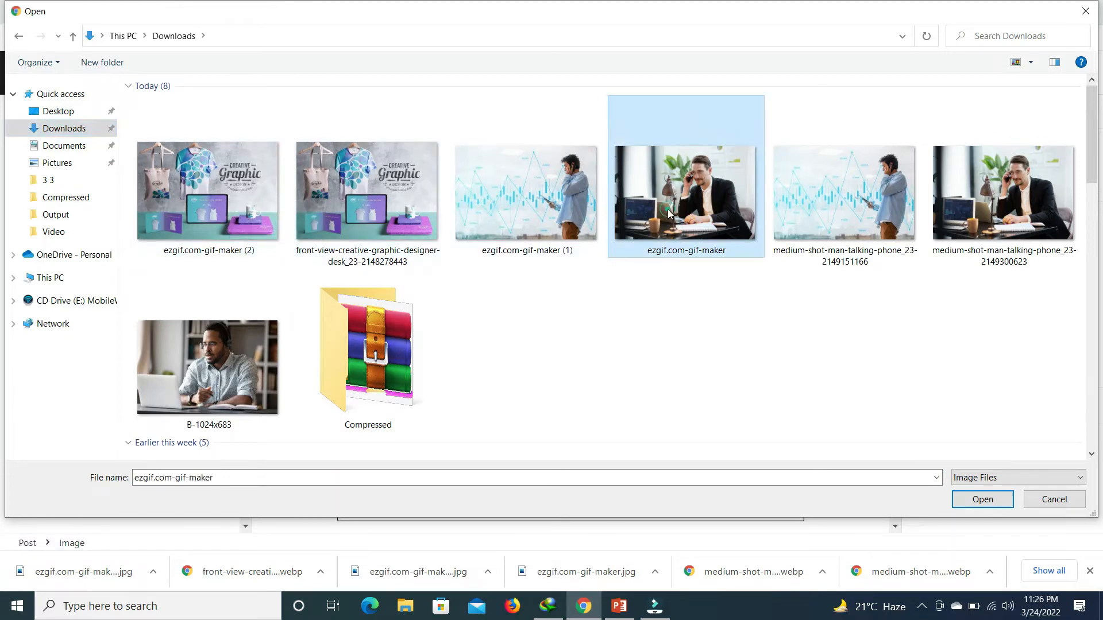
pyautogui.click(992, 504)
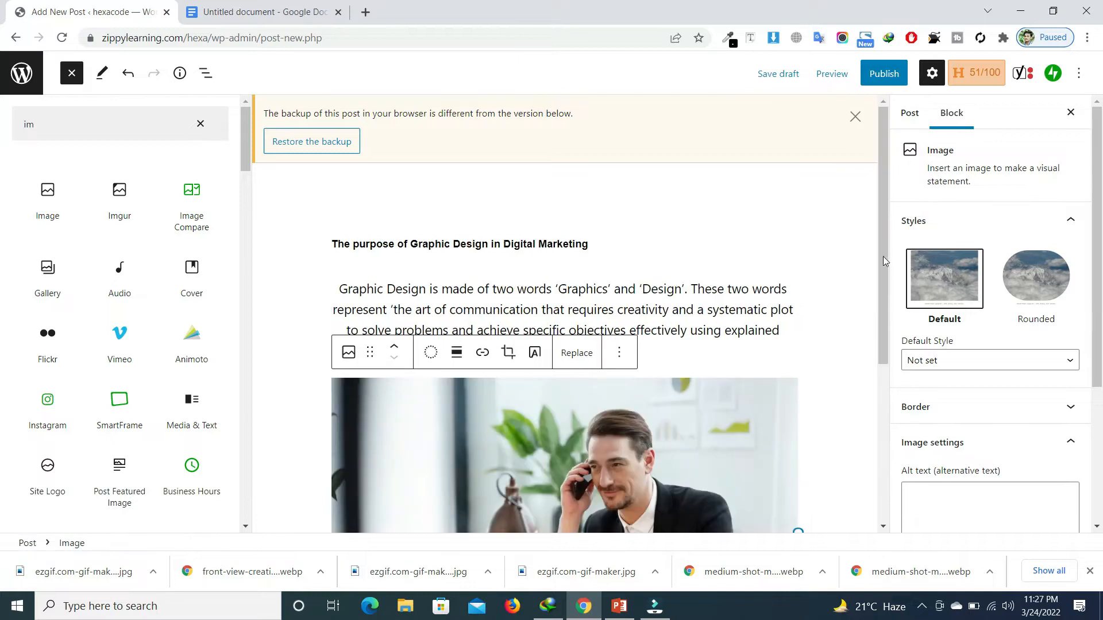
# Add a Paragraph block below the image and paste the copied "Graphic Design is made of two words" text into it.
pyautogui.moveTo(883, 301); pyautogui.dragTo(885, 437)
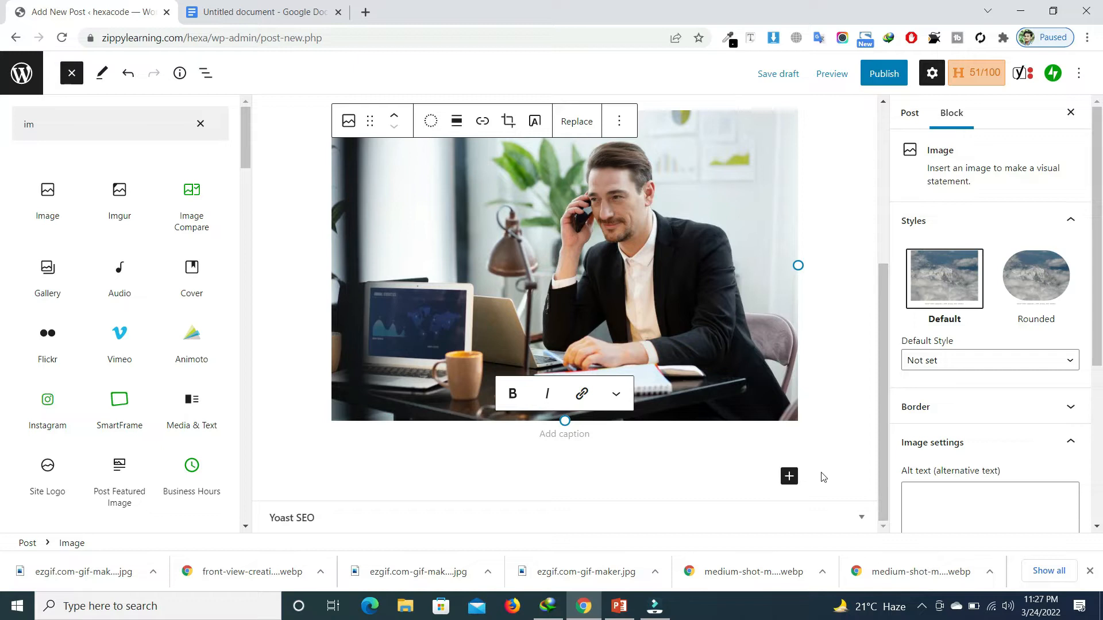
pyautogui.click(791, 476)
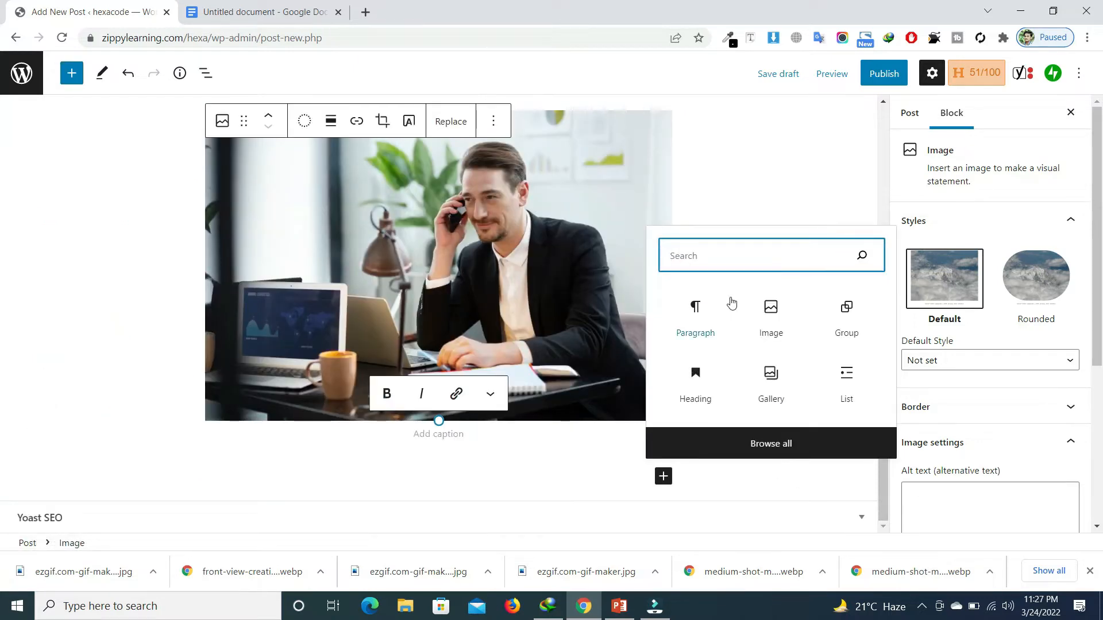
pyautogui.write('tex')
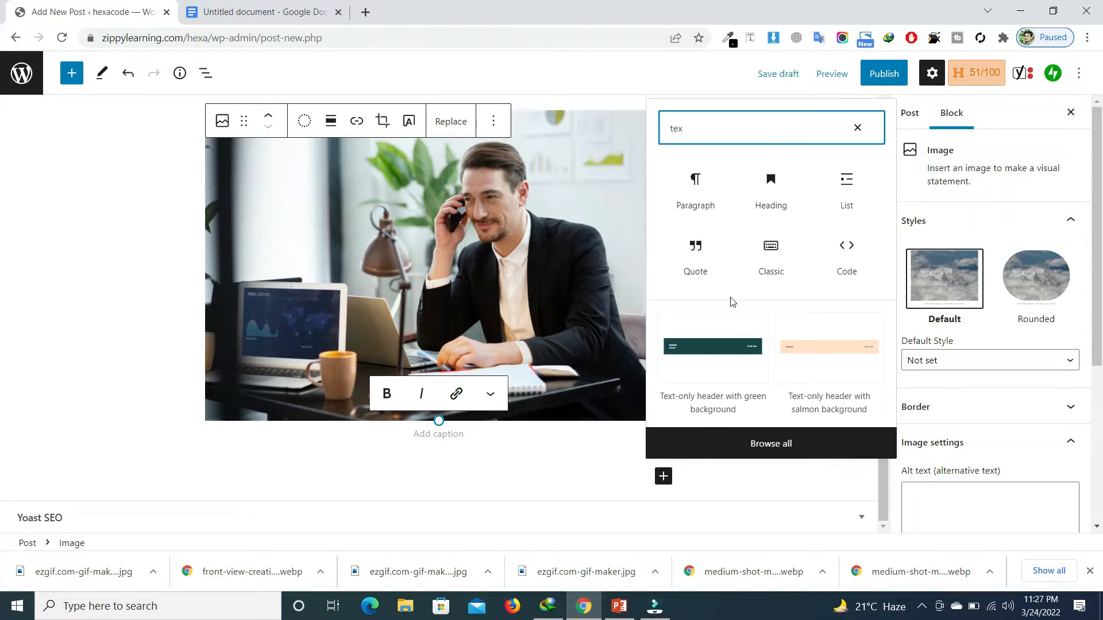
pyautogui.click(692, 203)
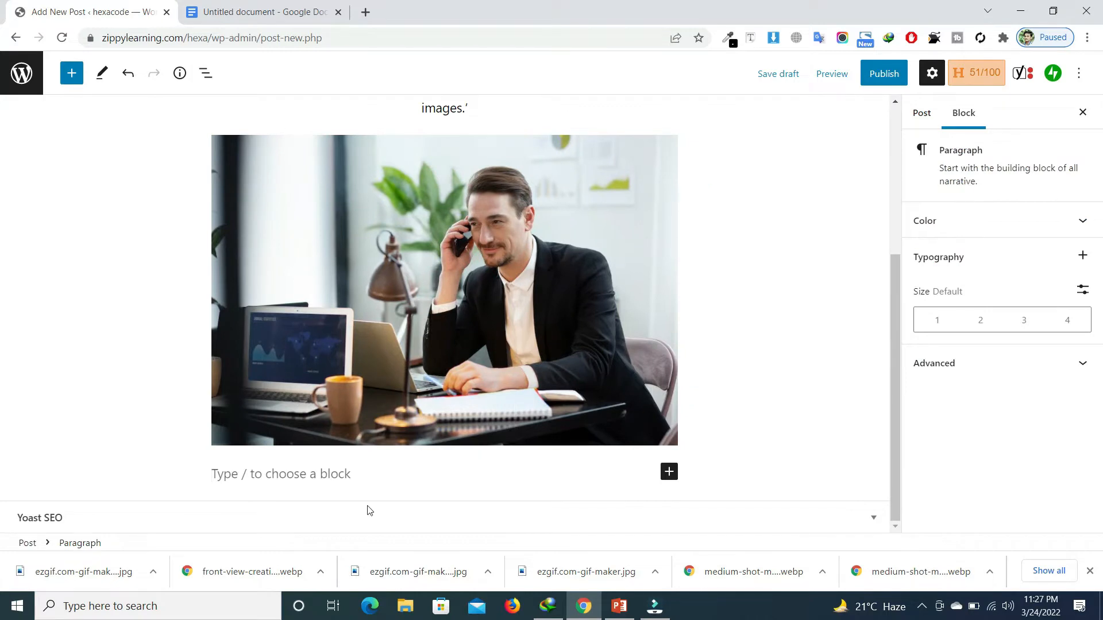
pyautogui.write('Graphic Design is made of two words ‘Graphics’ and ‘Design’. These two words represent ‘the art of communication that requires creativity and a systematic plot to solve problems and achieve specific objectives effectively using explained images.’')
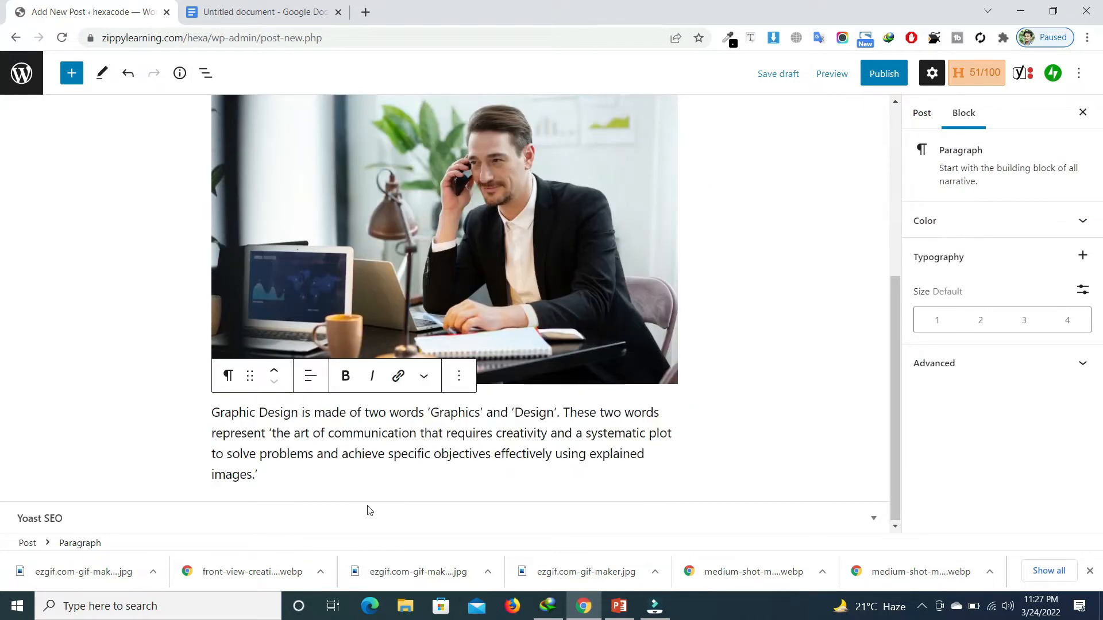
# Examine the post's visibility options and its template, OptinMonster and permalink settings.
pyautogui.moveTo(896, 272); pyautogui.dragTo(896, 106)
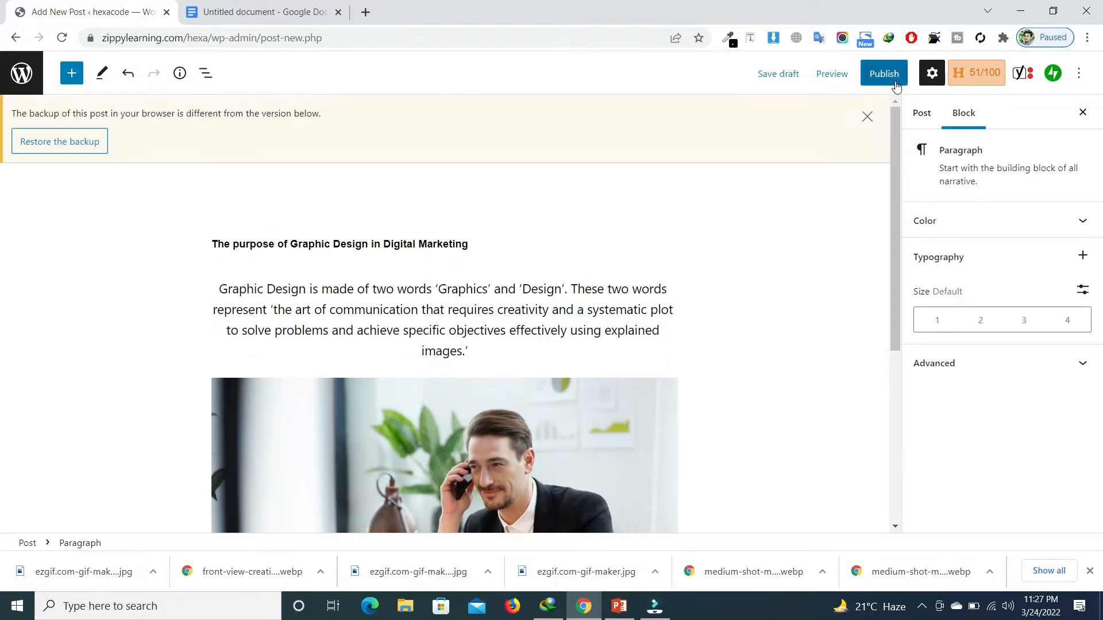
pyautogui.click(921, 112)
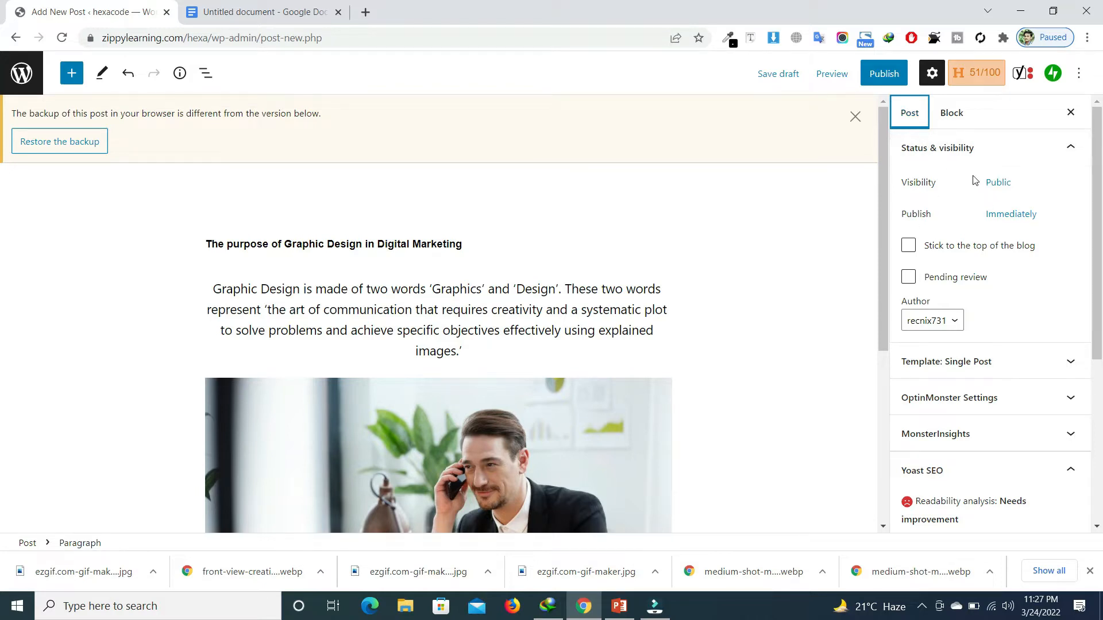
pyautogui.click(992, 184)
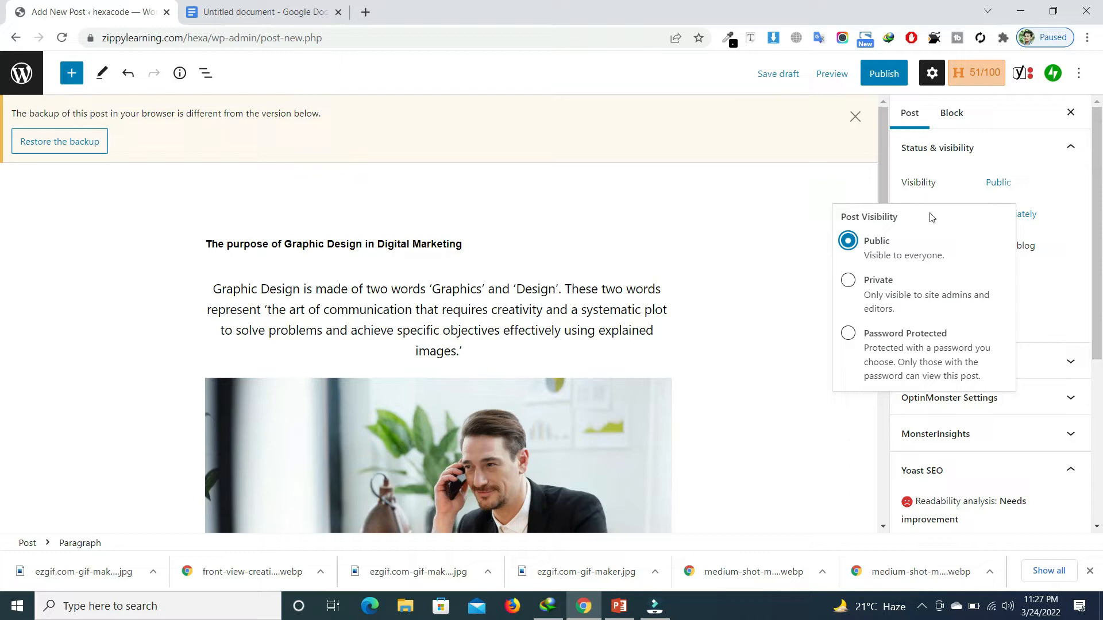
pyautogui.click(941, 170)
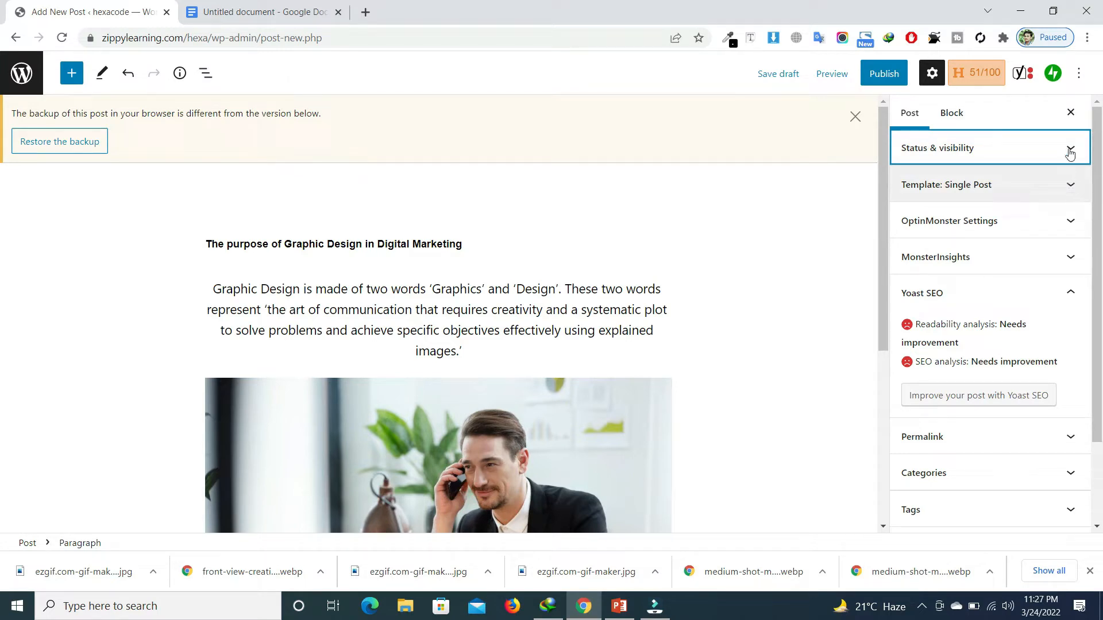
pyautogui.click(1071, 185)
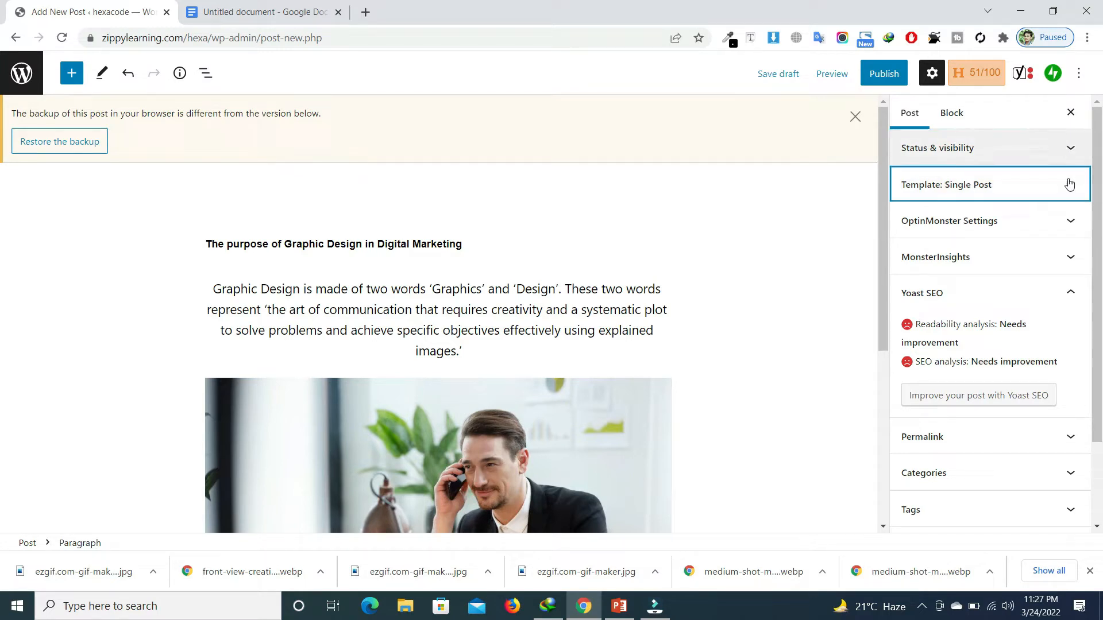
pyautogui.click(1011, 227)
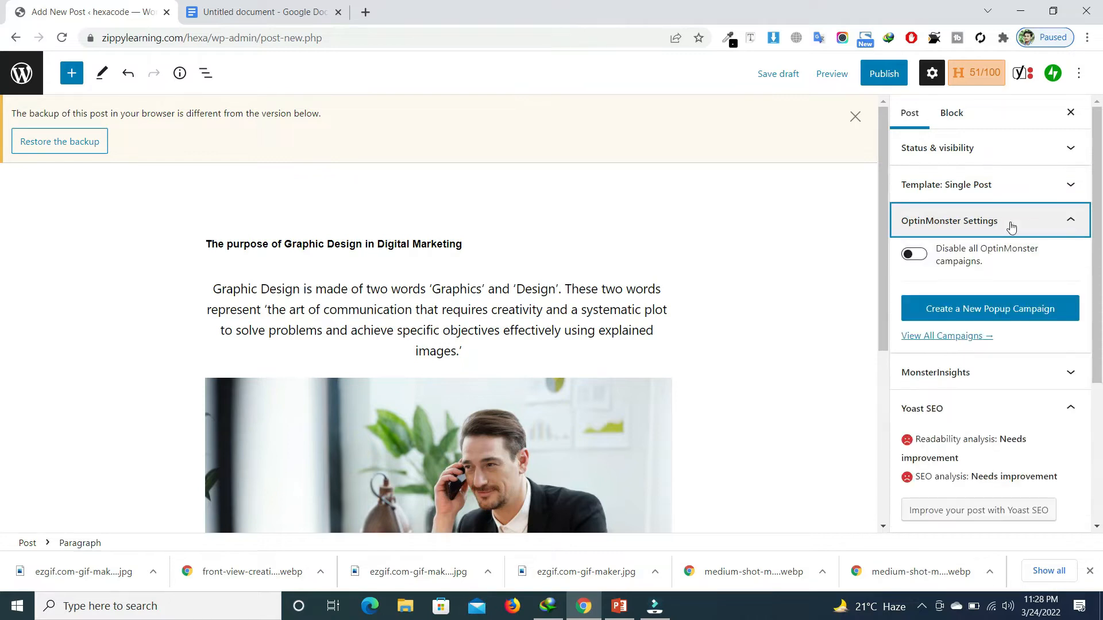
pyautogui.click(1010, 226)
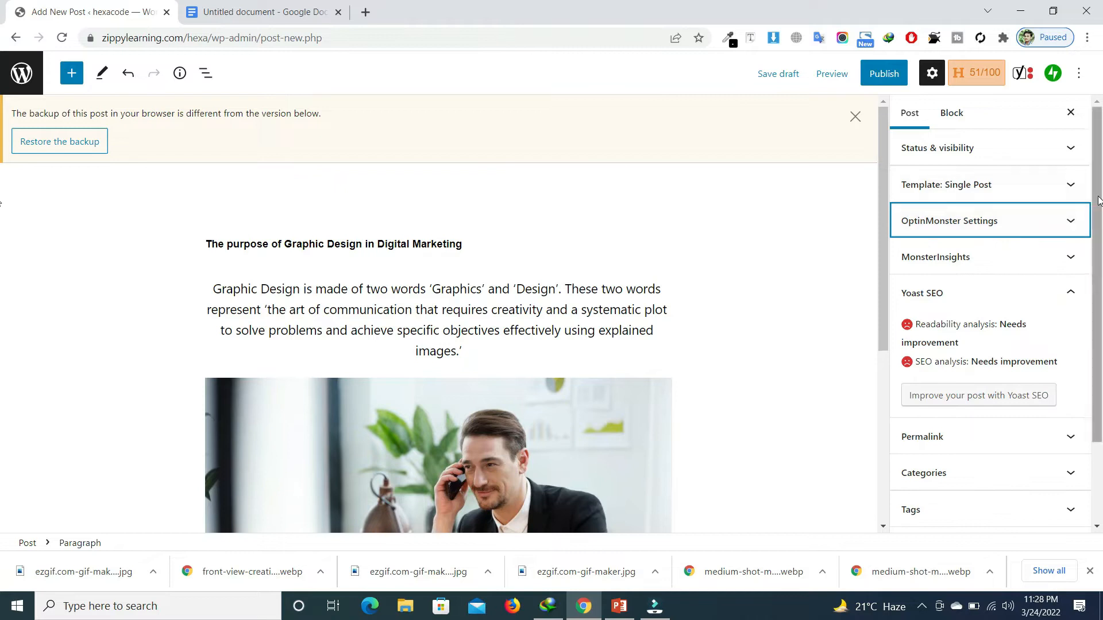
pyautogui.scroll(-2, 1099, 200)
pyautogui.click(969, 335)
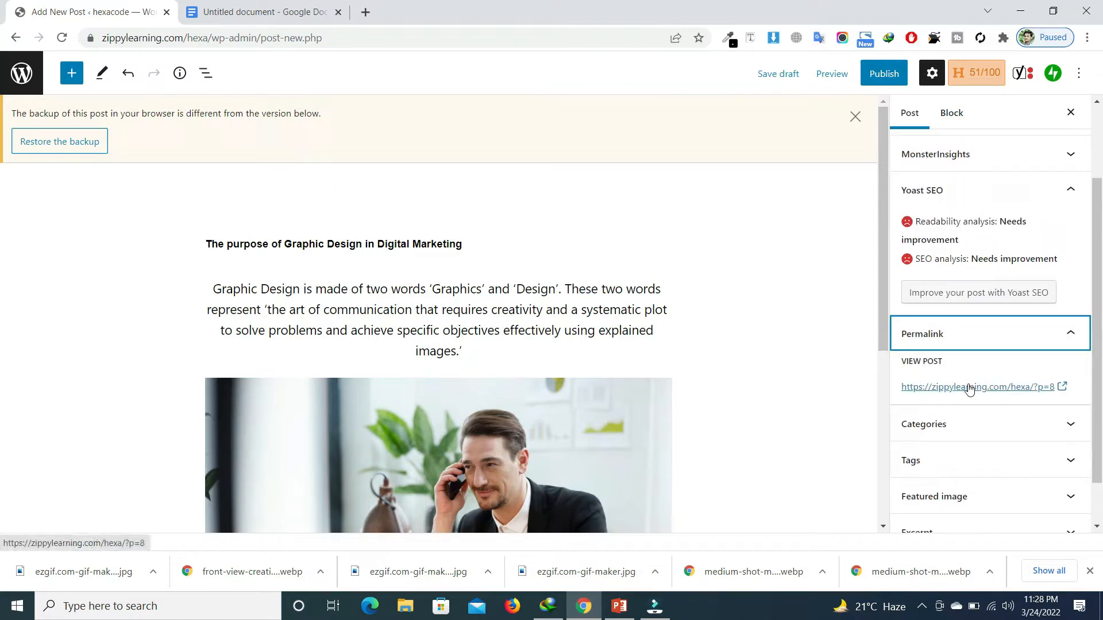
pyautogui.click(986, 335)
# Create a new post category named Design without a parent and assign it to the post.
pyautogui.click(974, 372)
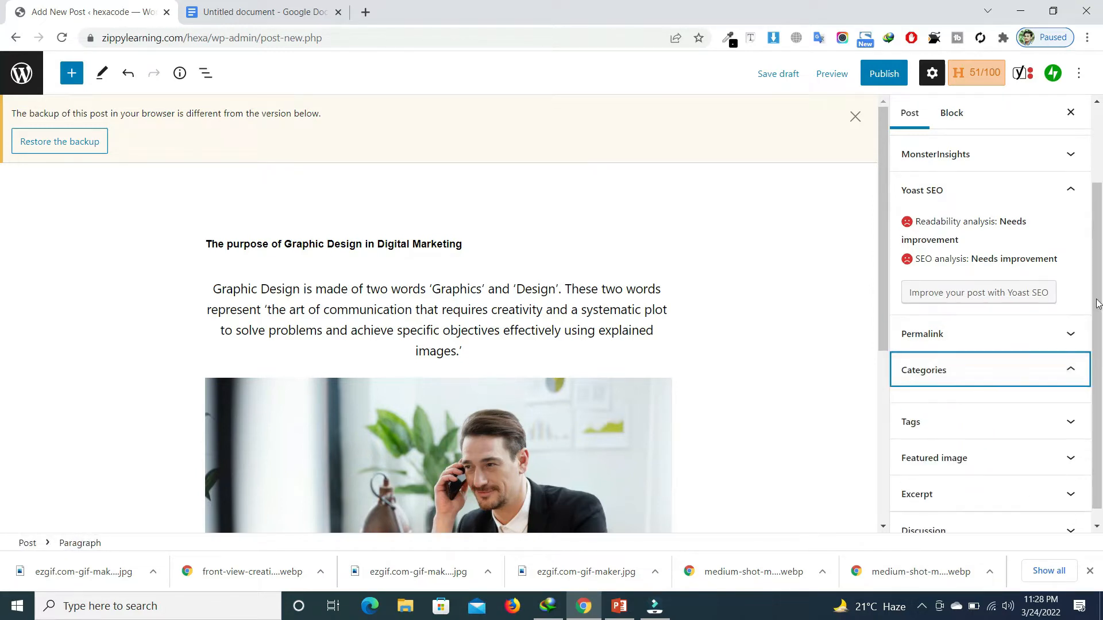
pyautogui.scroll(-1, 1097, 302)
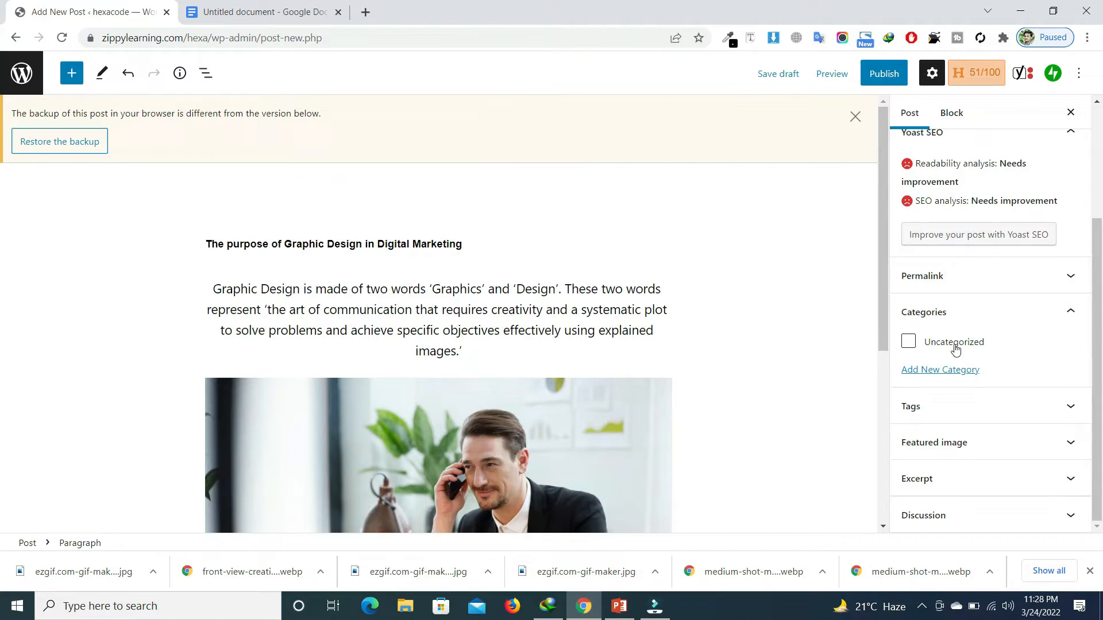
pyautogui.click(940, 374)
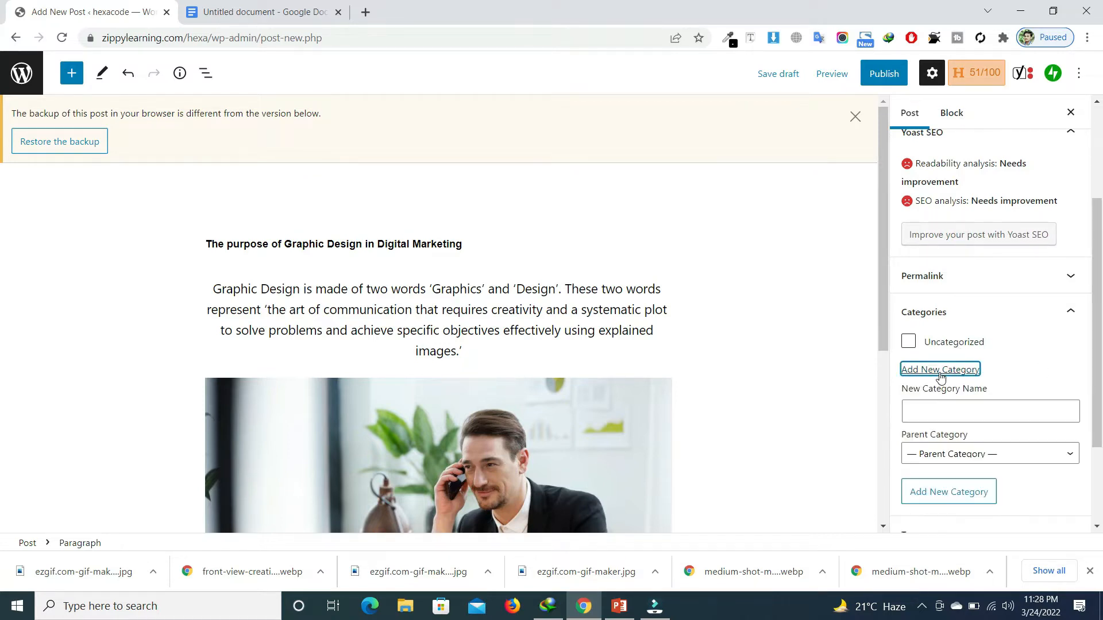
pyautogui.click(949, 419)
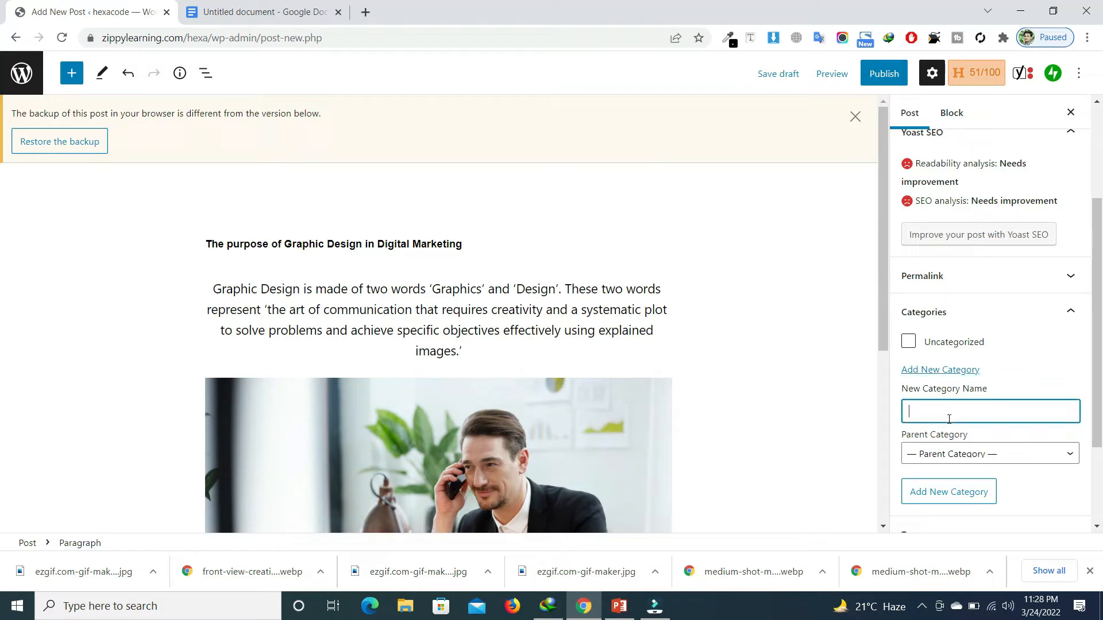
pyautogui.write('Desig')
pyautogui.click(947, 497)
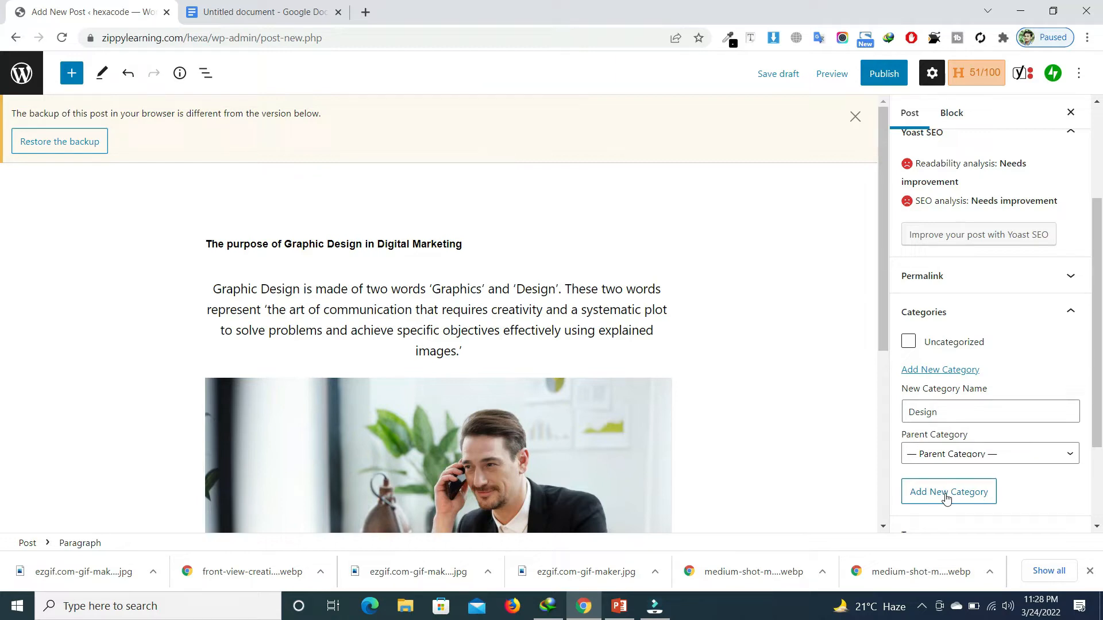
pyautogui.click(947, 497)
pyautogui.moveTo(1102, 344); pyautogui.dragTo(1102, 408)
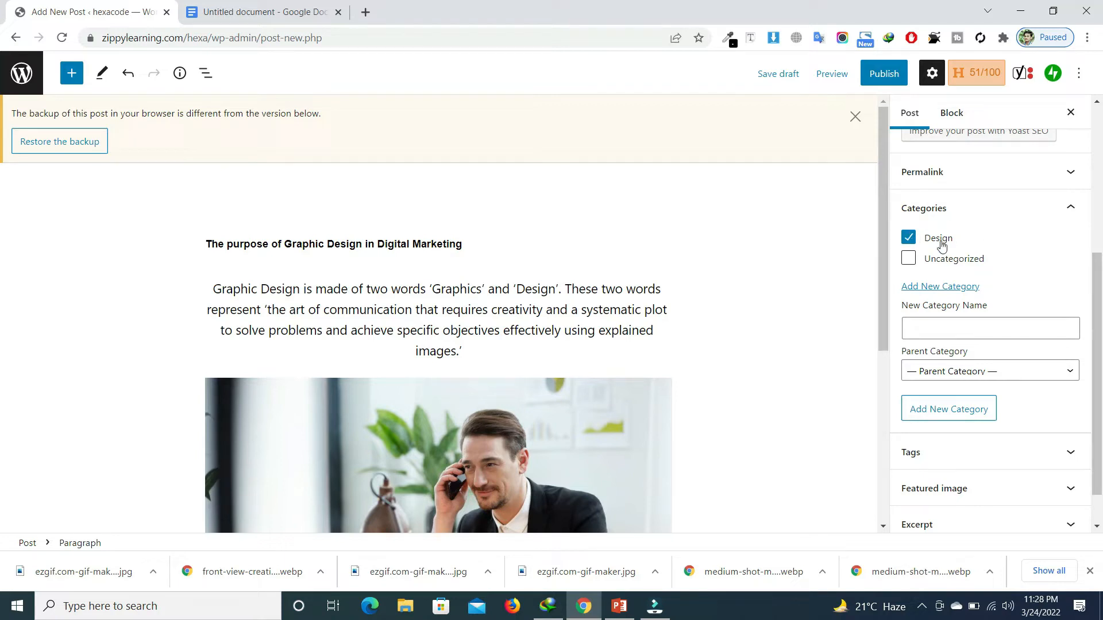
pyautogui.click(920, 212)
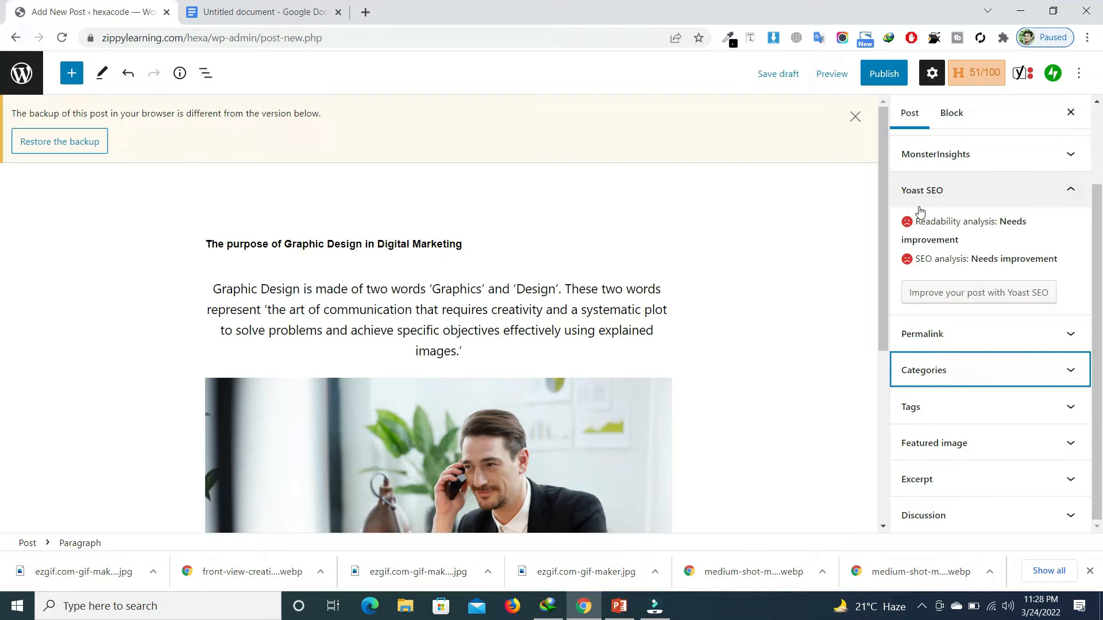
# Check the tag settings and set ezgif.com-gif-maker.jpg from the Media Library as the post's featured image.
pyautogui.click(963, 400)
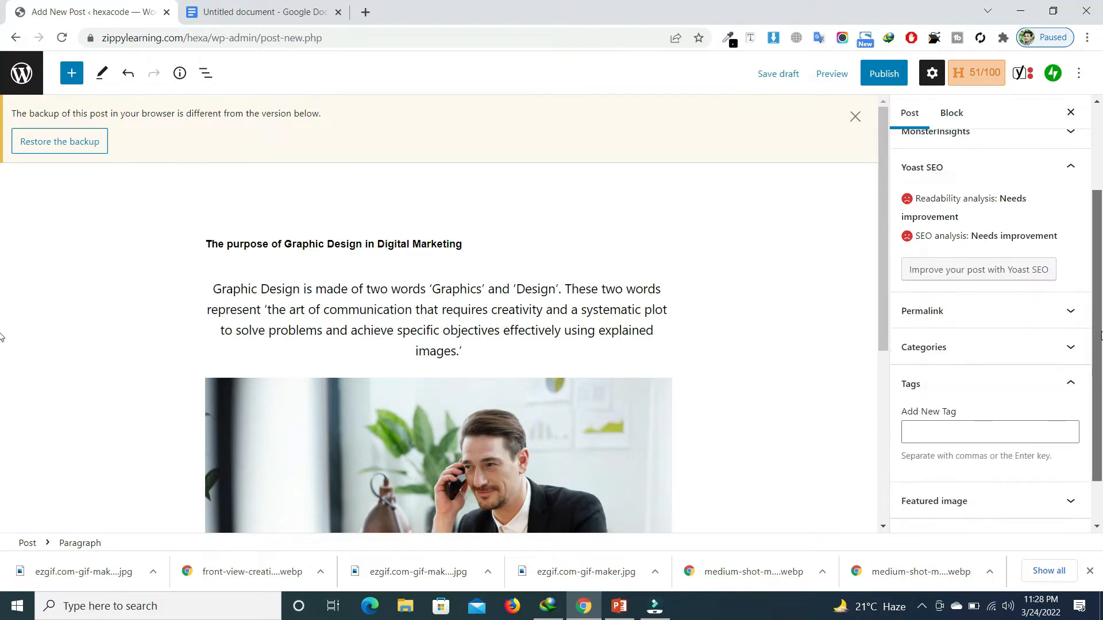
pyautogui.click(959, 326)
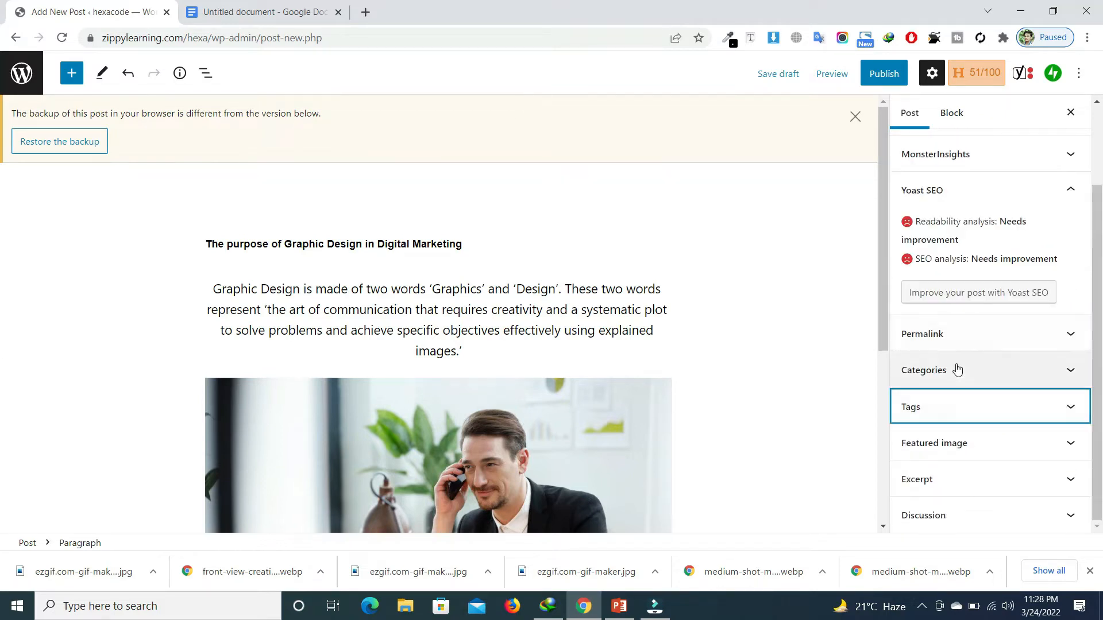
pyautogui.click(956, 439)
pyautogui.click(983, 480)
pyautogui.click(122, 131)
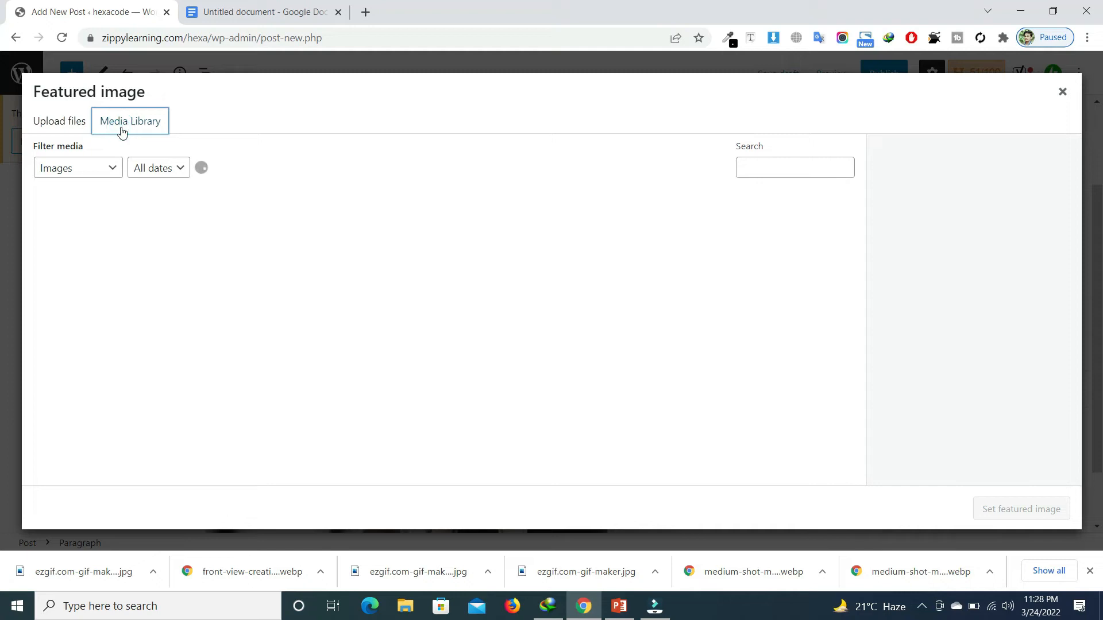
pyautogui.click(86, 232)
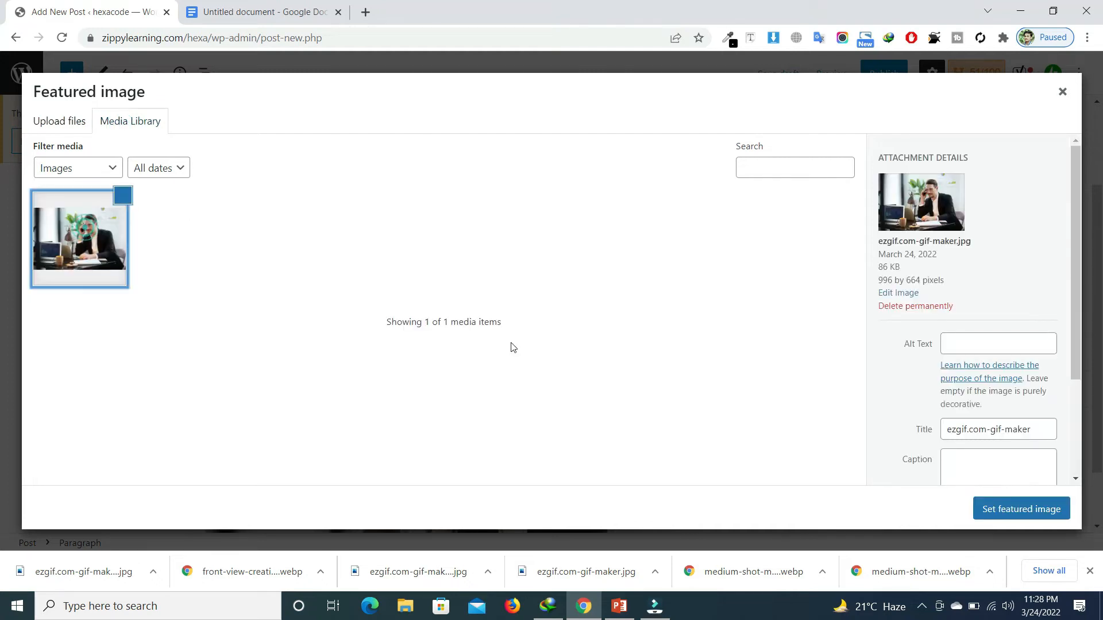
pyautogui.click(1019, 510)
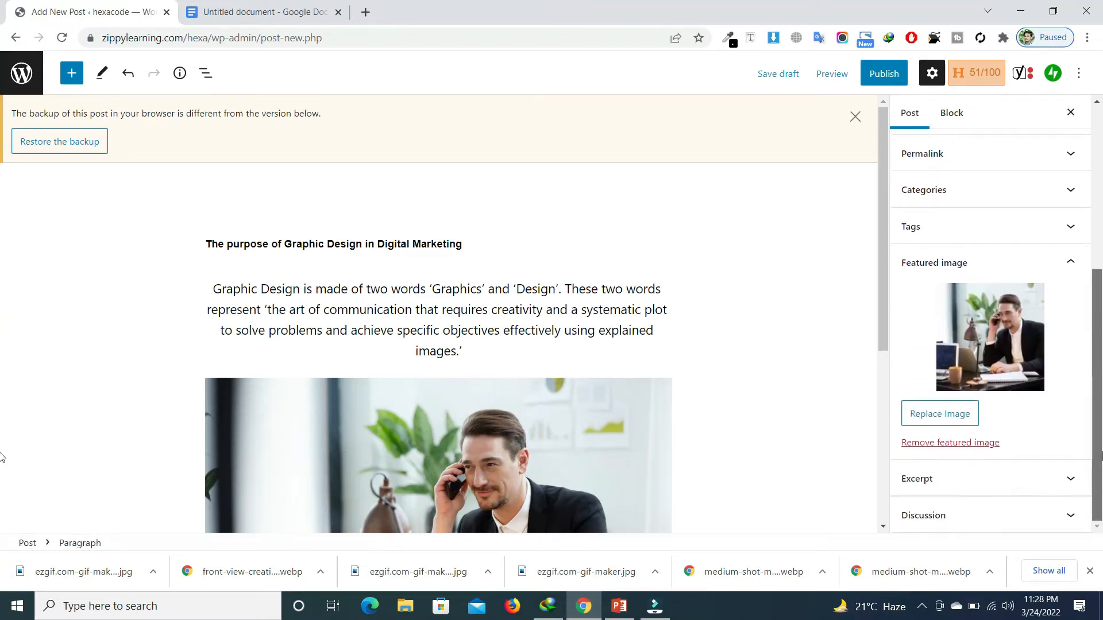
# Copy the sentence "Graphic Design is made of two words 'Graphics' and 'Design'." from the Google Docs document into the WordPress post's excerpt.
pyautogui.click(990, 489)
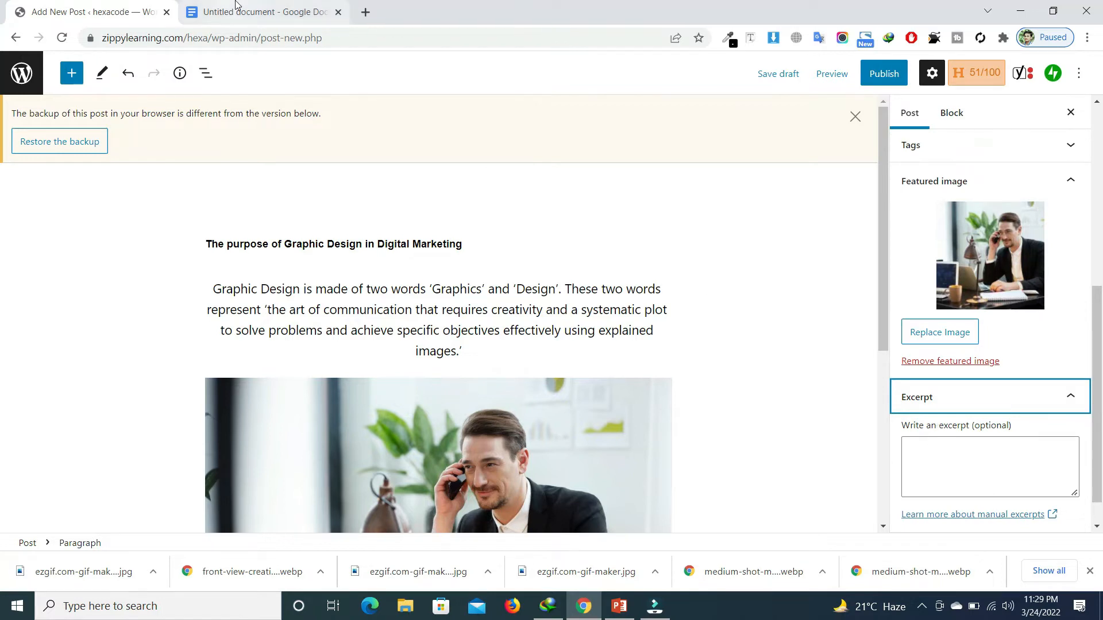
pyautogui.click(264, 12)
pyautogui.click(358, 241)
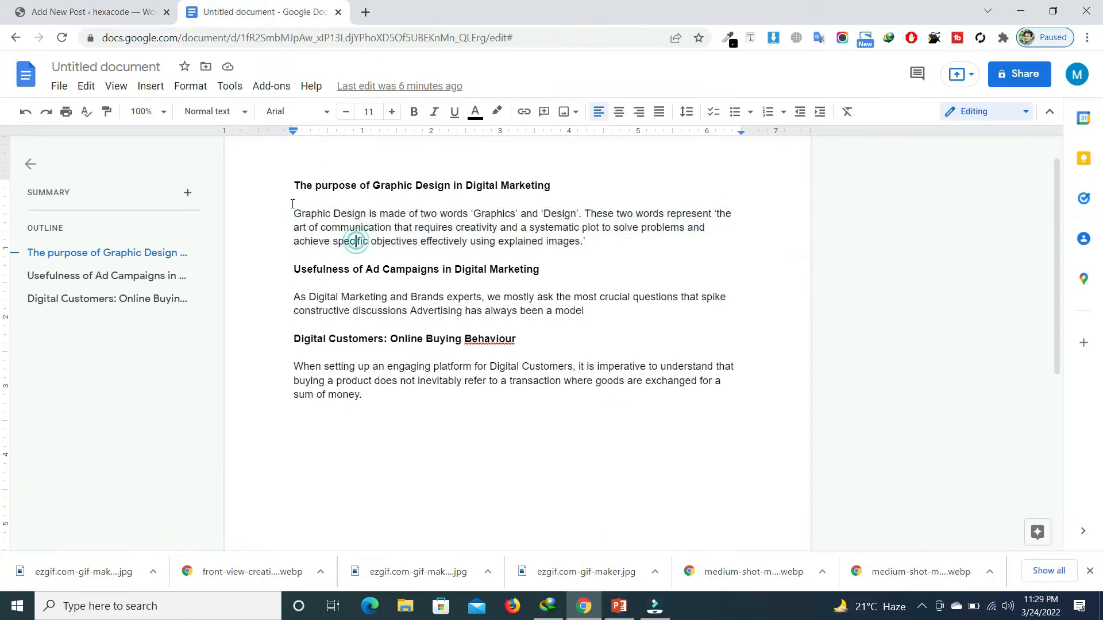
pyautogui.moveTo(294, 214); pyautogui.dragTo(582, 215)
pyautogui.hotkey('ctrl', 'c')
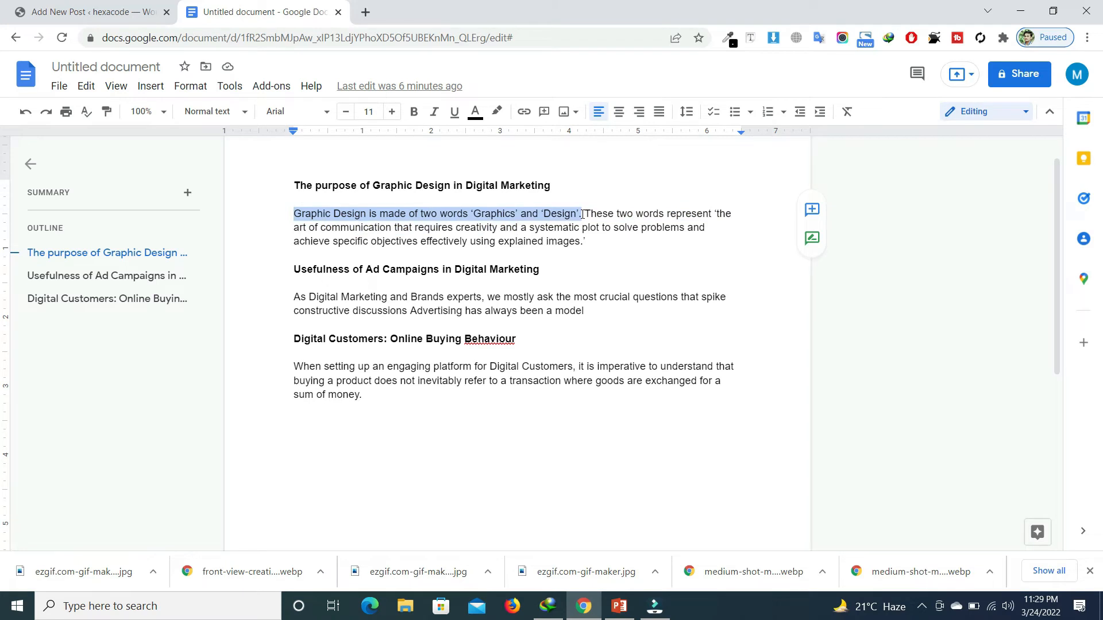
pyautogui.click(101, 4)
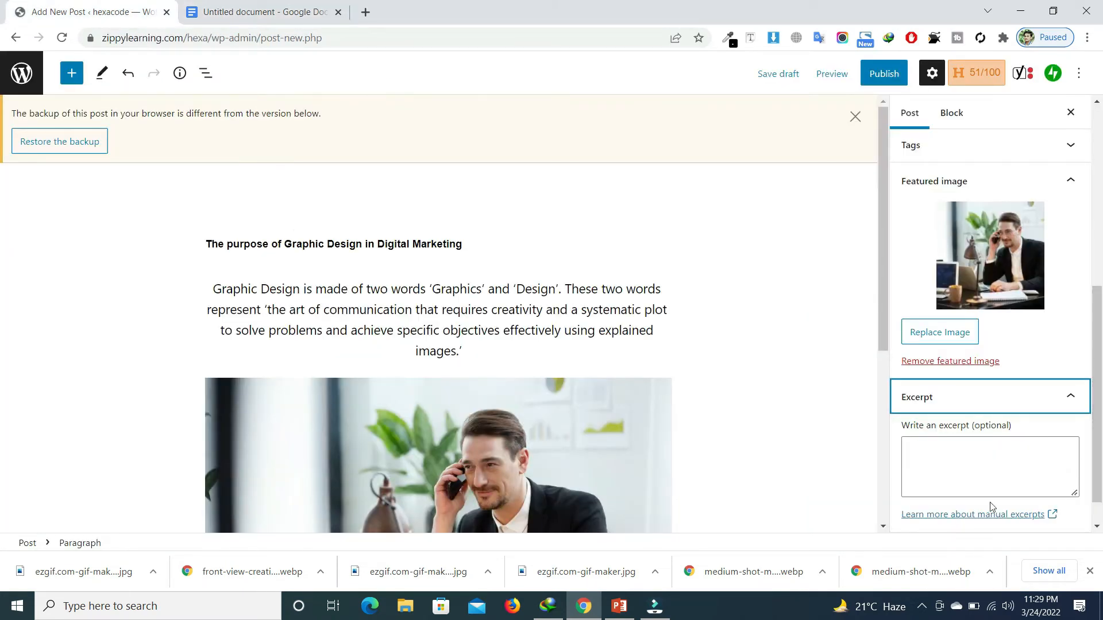
pyautogui.click(960, 475)
pyautogui.hotkey('ctrl', 'v')
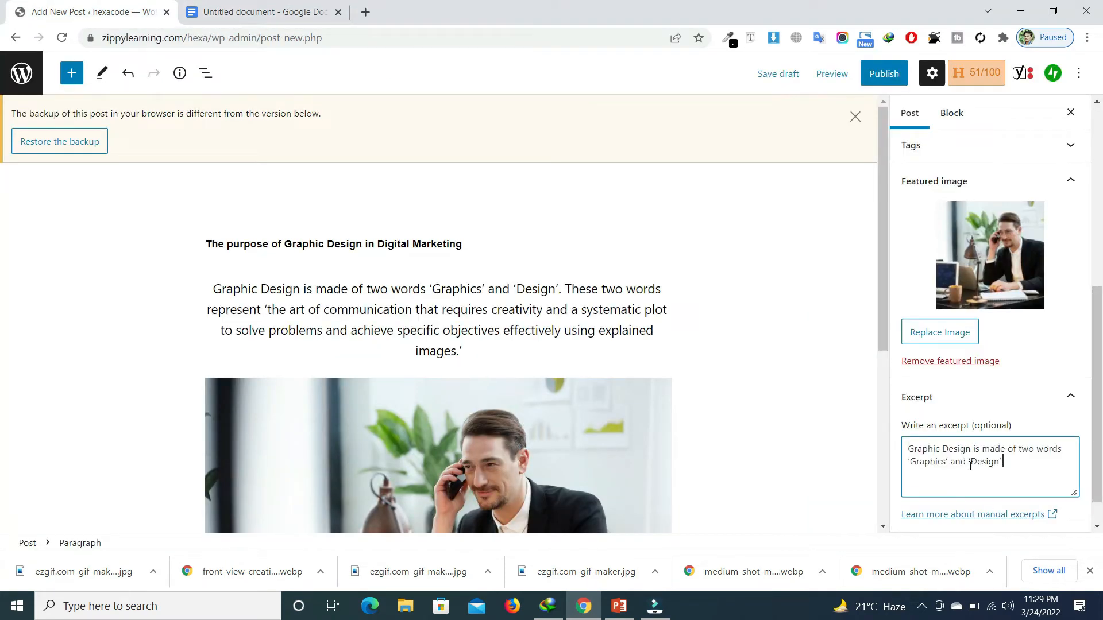
pyautogui.click(942, 401)
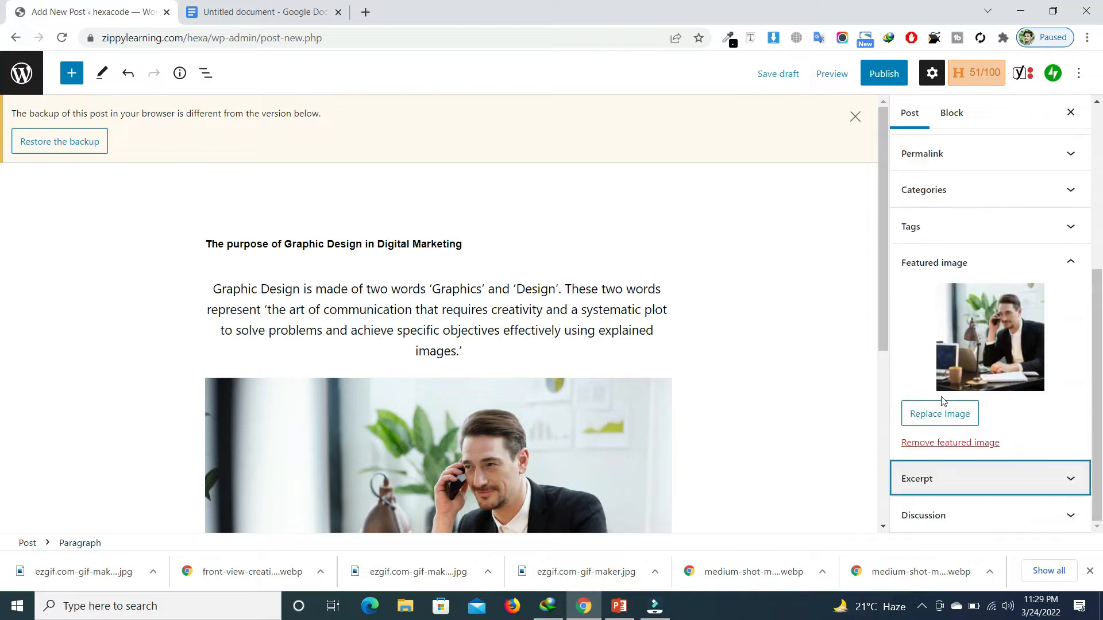
# Publish the post and confirm its publication.
pyautogui.moveTo(1097, 367); pyautogui.dragTo(1101, 137)
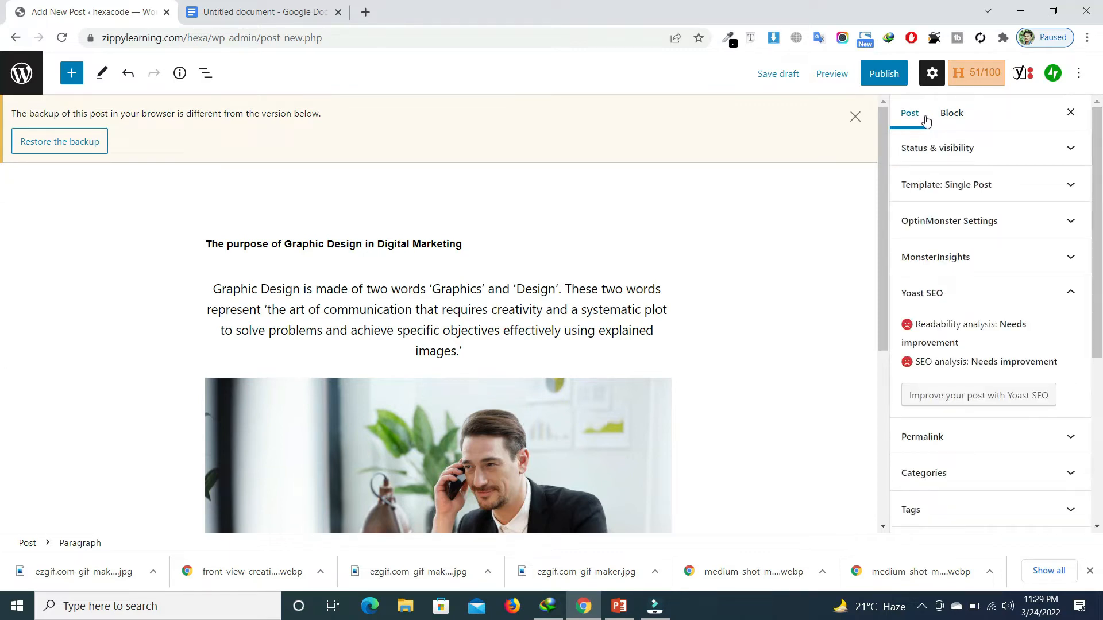
pyautogui.click(884, 73)
pyautogui.click(953, 71)
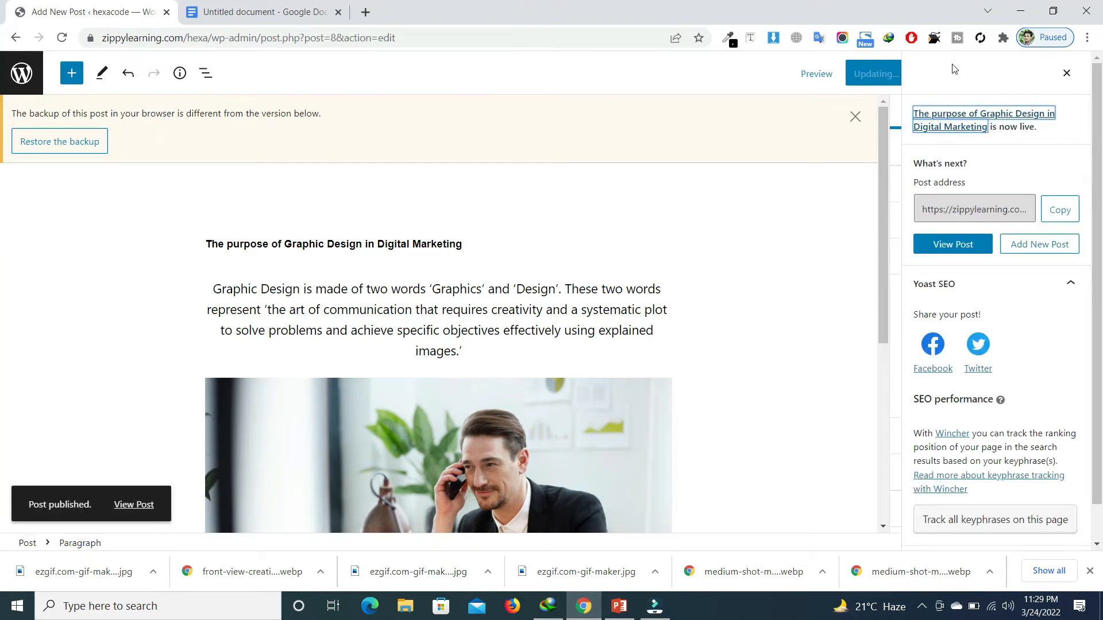
# View the published post and examine its title, featured image, body text and category from beginning to end.
pyautogui.click(132, 505)
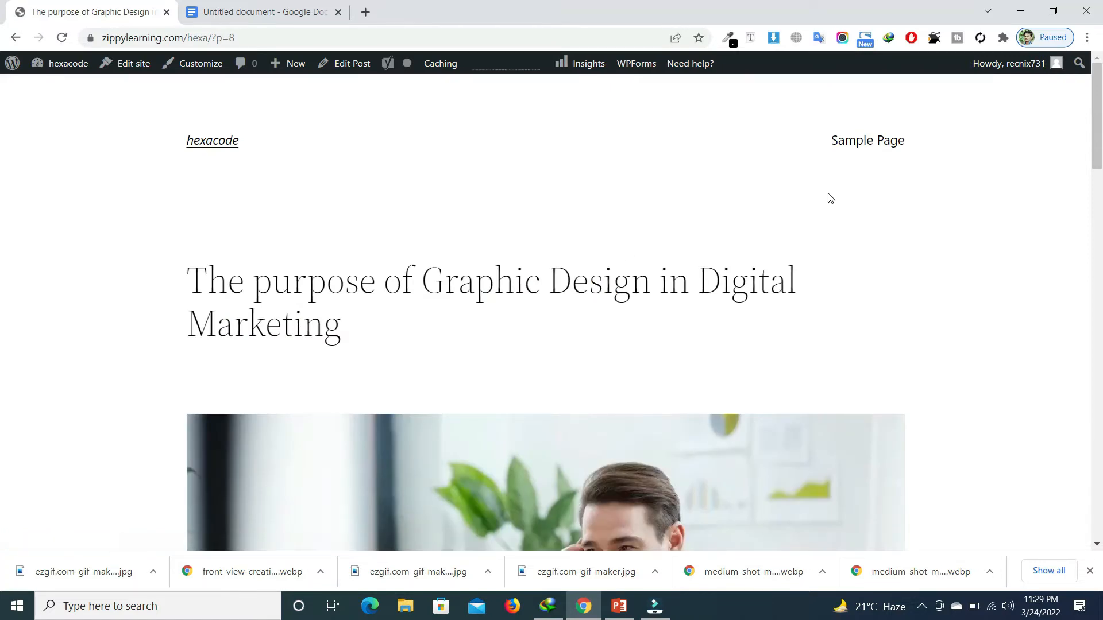
pyautogui.scroll(-2, 2, 111)
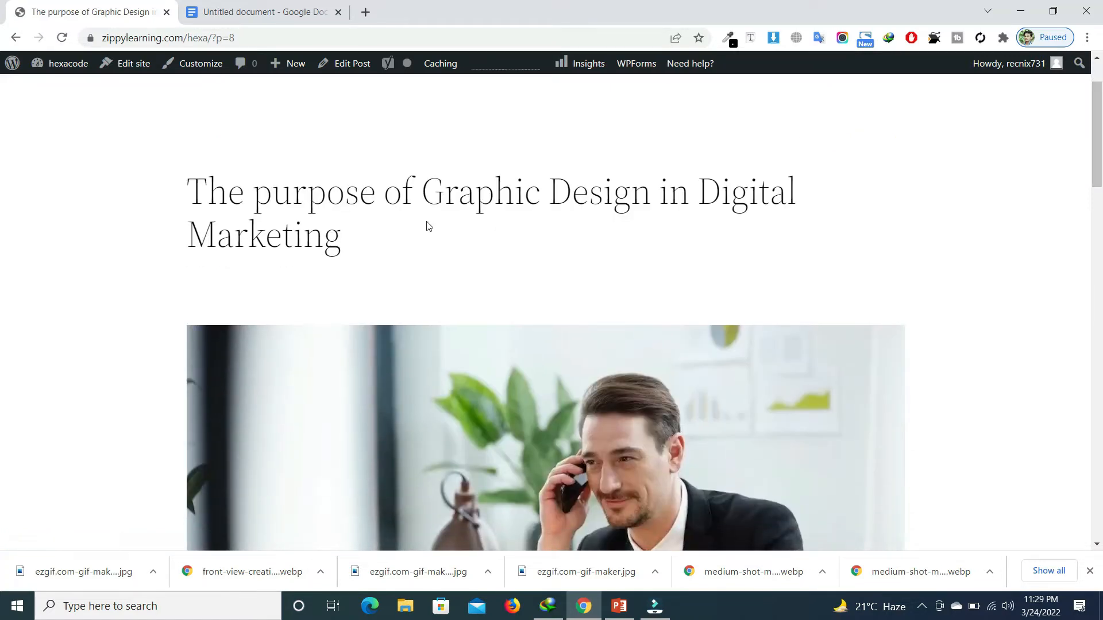
pyautogui.scroll(-15, 2, 125)
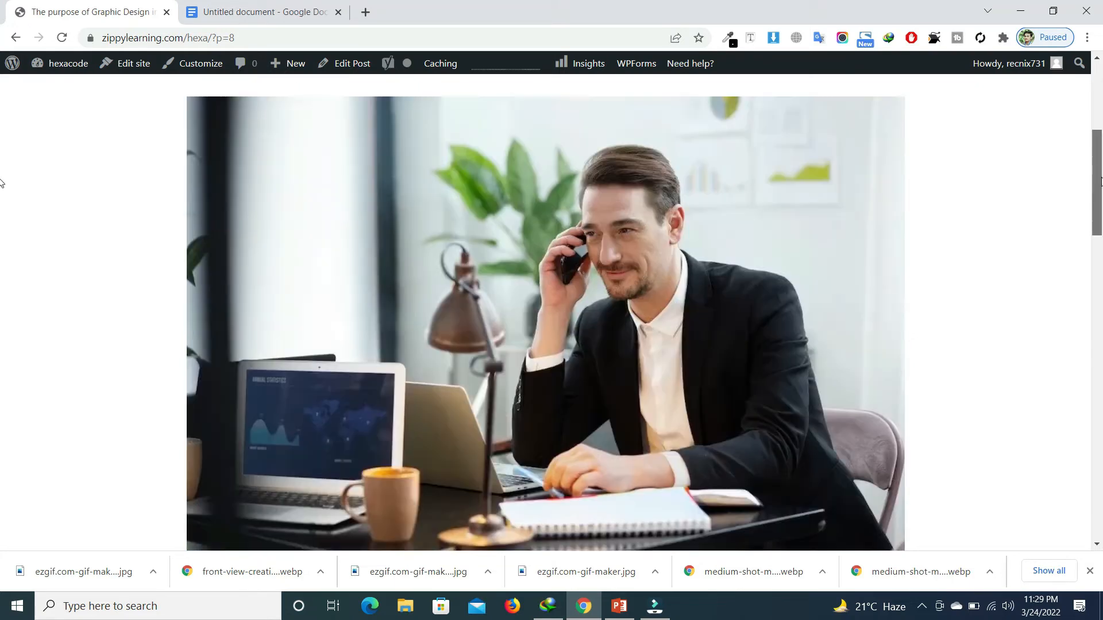
pyautogui.scroll(-6, 2, 341)
pyautogui.scroll(9, 2, 370)
pyautogui.scroll(-2, 2, 271)
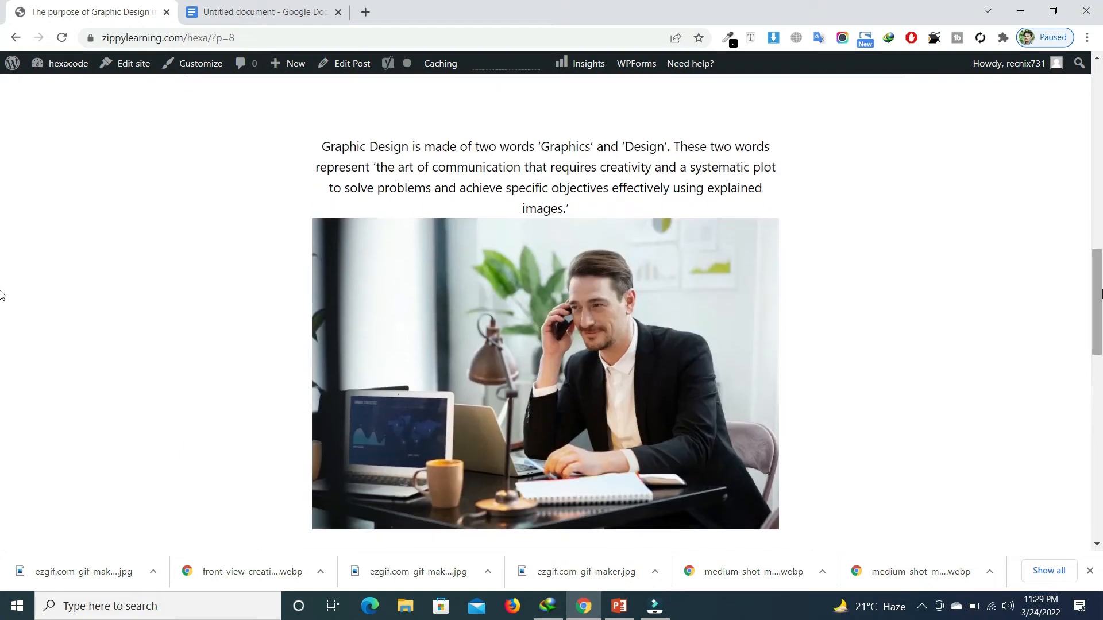
pyautogui.scroll(-6, 2, 345)
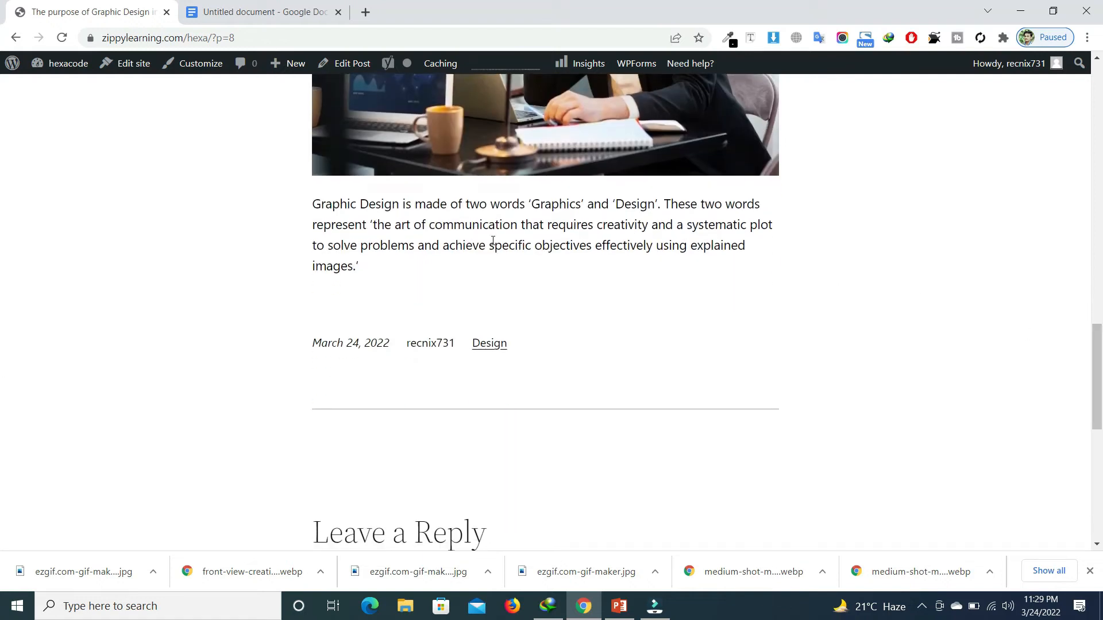
# Open the site's home page at zippylearning.com/hexa/ to check how the new post is listed.
pyautogui.moveTo(213, 39); pyautogui.dragTo(456, 285)
pyautogui.press('BackSpace')
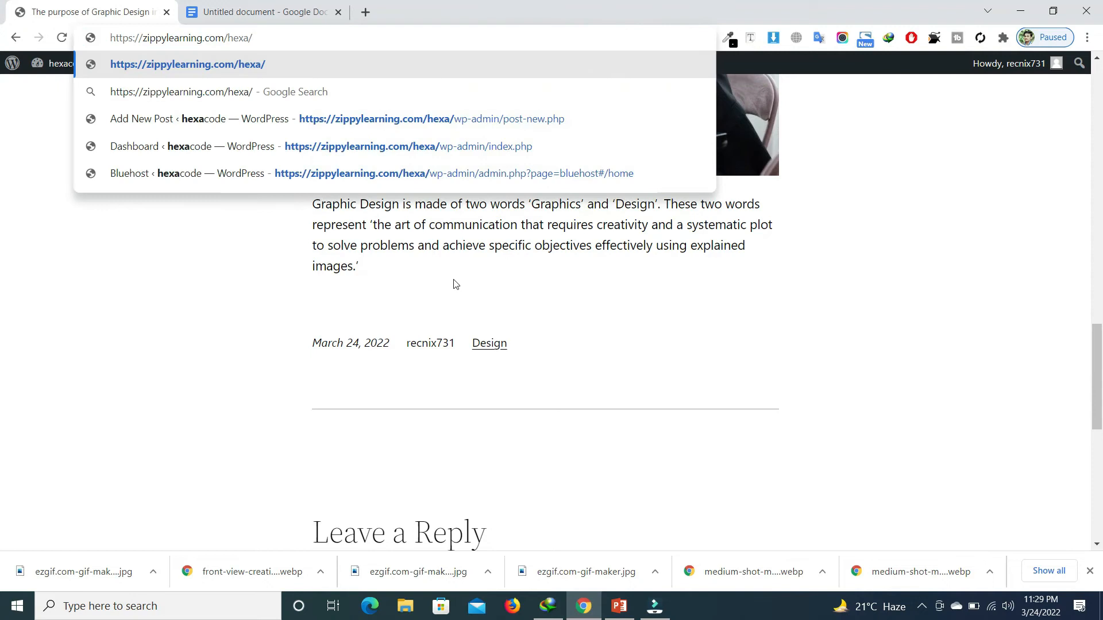
pyautogui.press('Return')
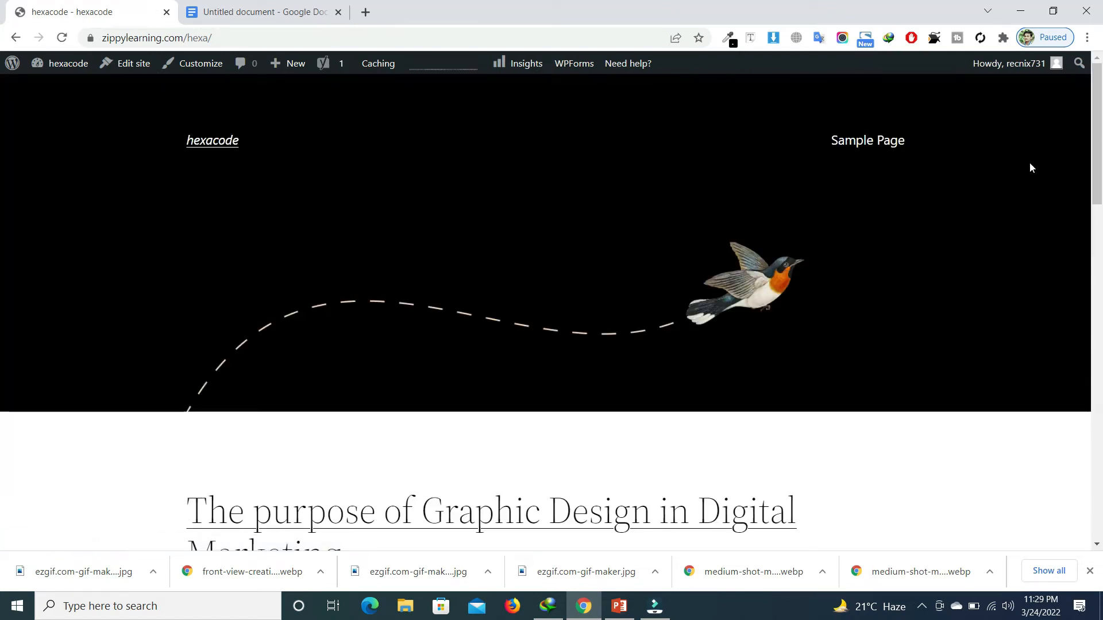
# Examine the home page's post listing from beginning to end, including the new post's title, featured image and excerpt.
pyautogui.moveTo(1098, 136)
pyautogui.mouseDown()
pyautogui.moveTo(1100, 447)
pyautogui.moveTo(1100, 122)
pyautogui.mouseUp()
pyautogui.scroll(-5, 2, 138)
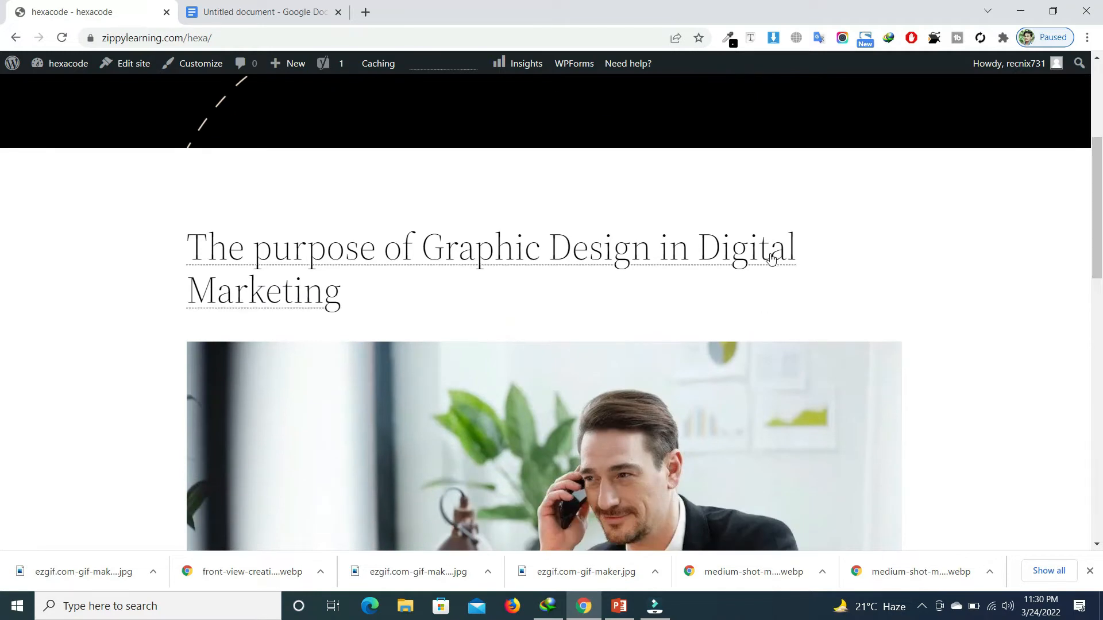
pyautogui.moveTo(1100, 192); pyautogui.dragTo(1100, 418)
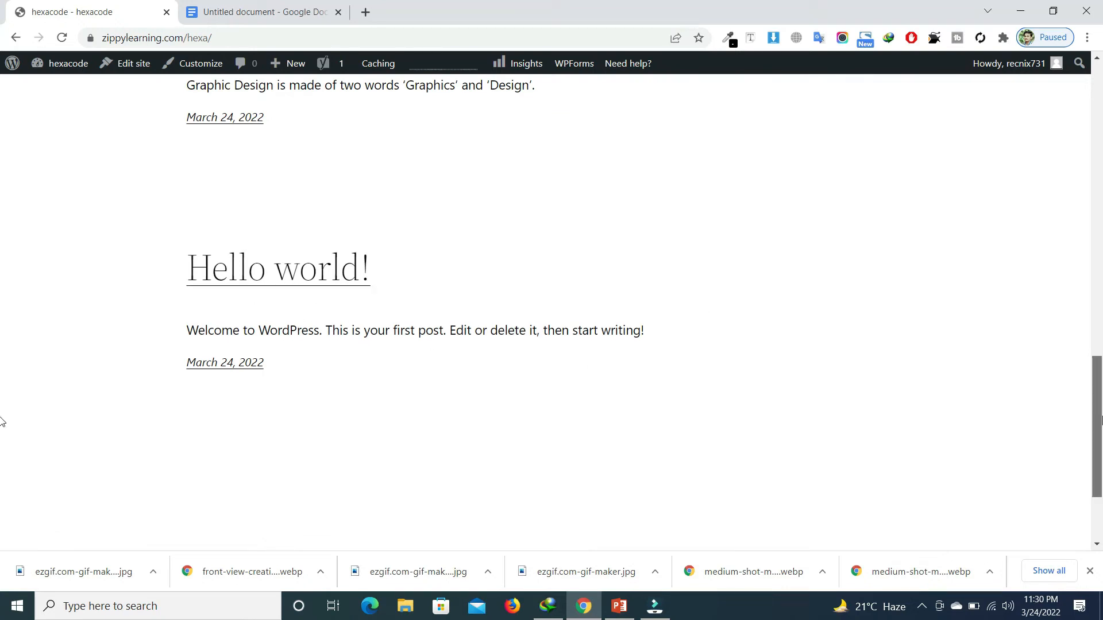
pyautogui.scroll(-1, 1, 439)
pyautogui.scroll(10, 1, 402)
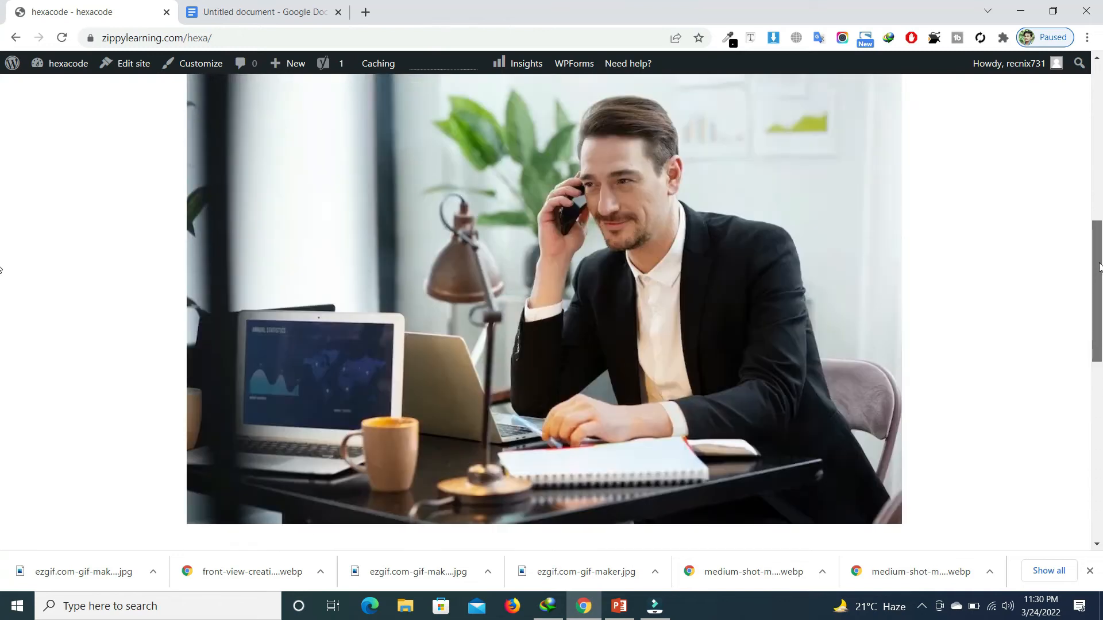
pyautogui.scroll(1, 1, 230)
pyautogui.scroll(2, 2, 210)
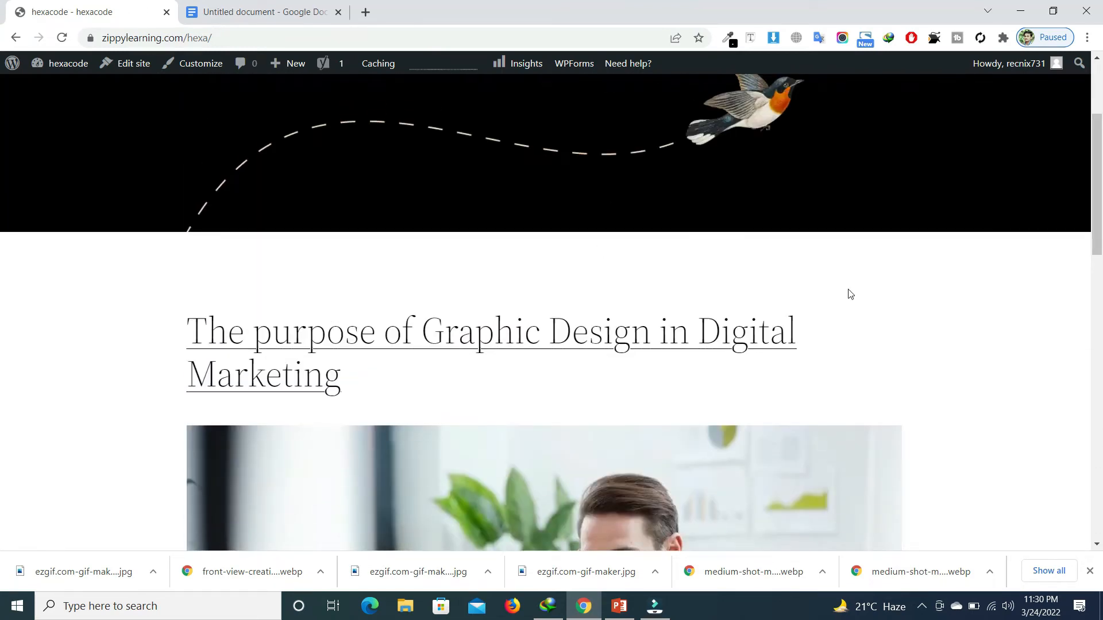
pyautogui.scroll(3, 1, 173)
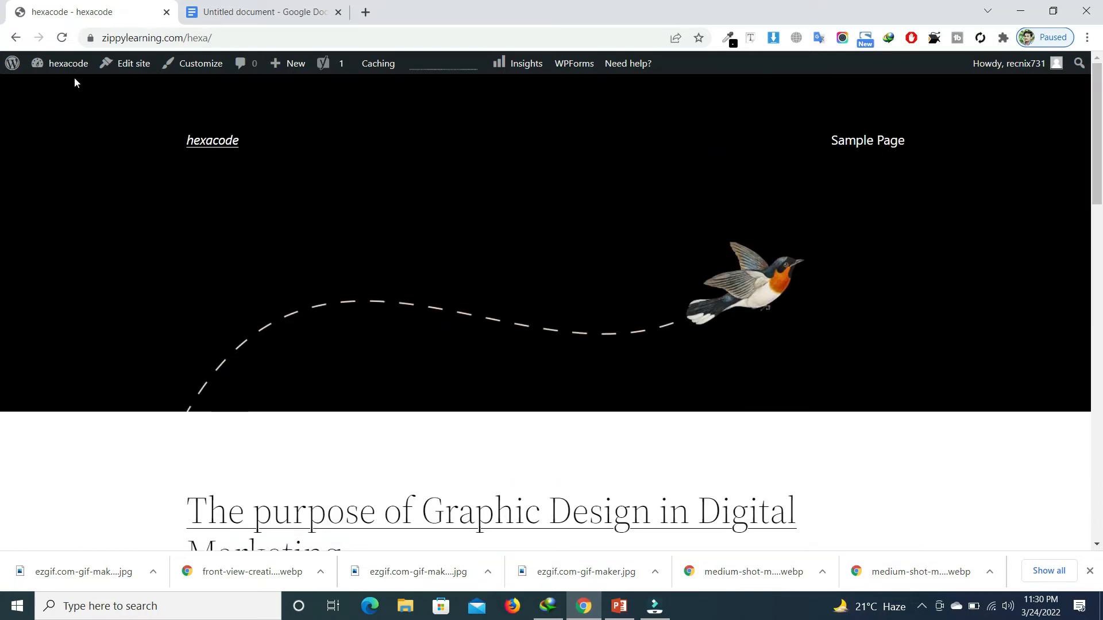
# Open the WordPress dashboard and show the list of all posts.
pyautogui.moveTo(63, 66)
pyautogui.click(50, 87)
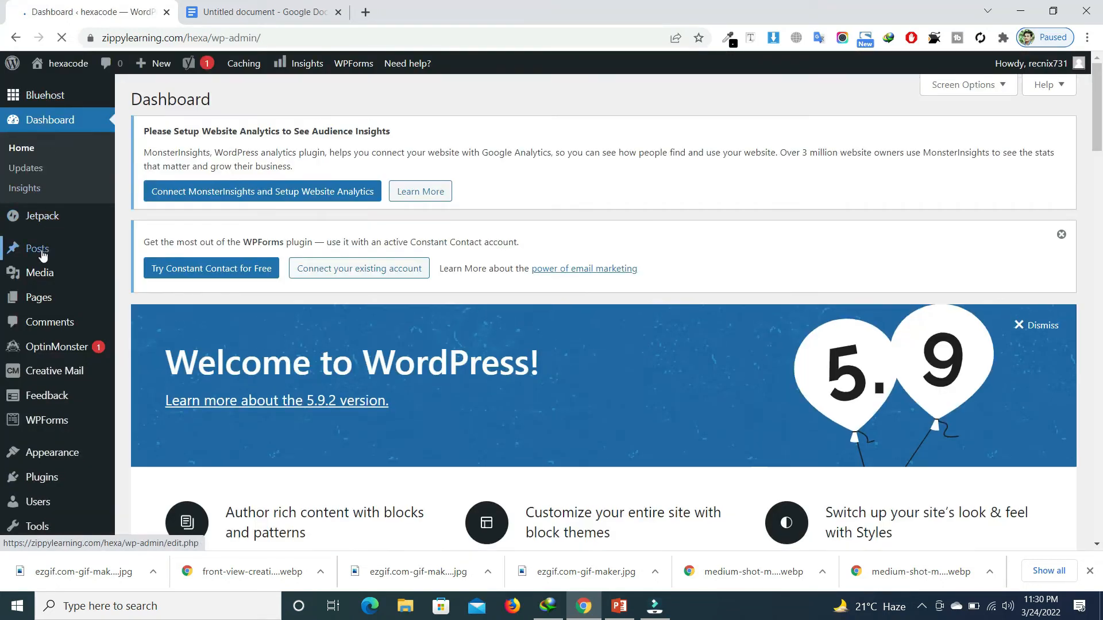
pyautogui.moveTo(40, 250)
pyautogui.click(42, 253)
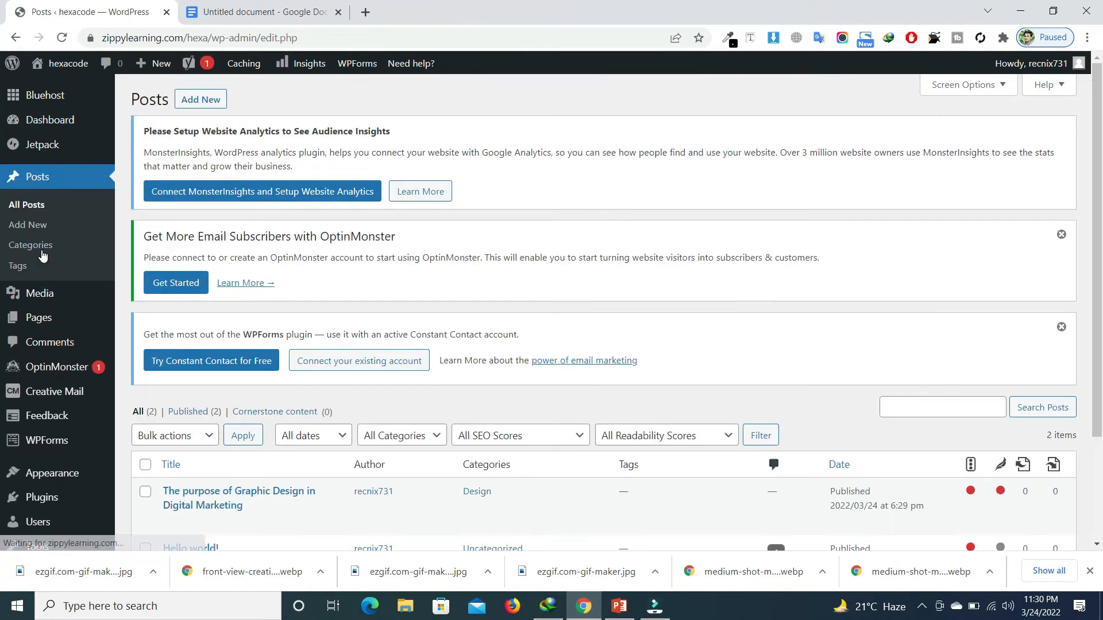
pyautogui.scroll(-3, 2, 185)
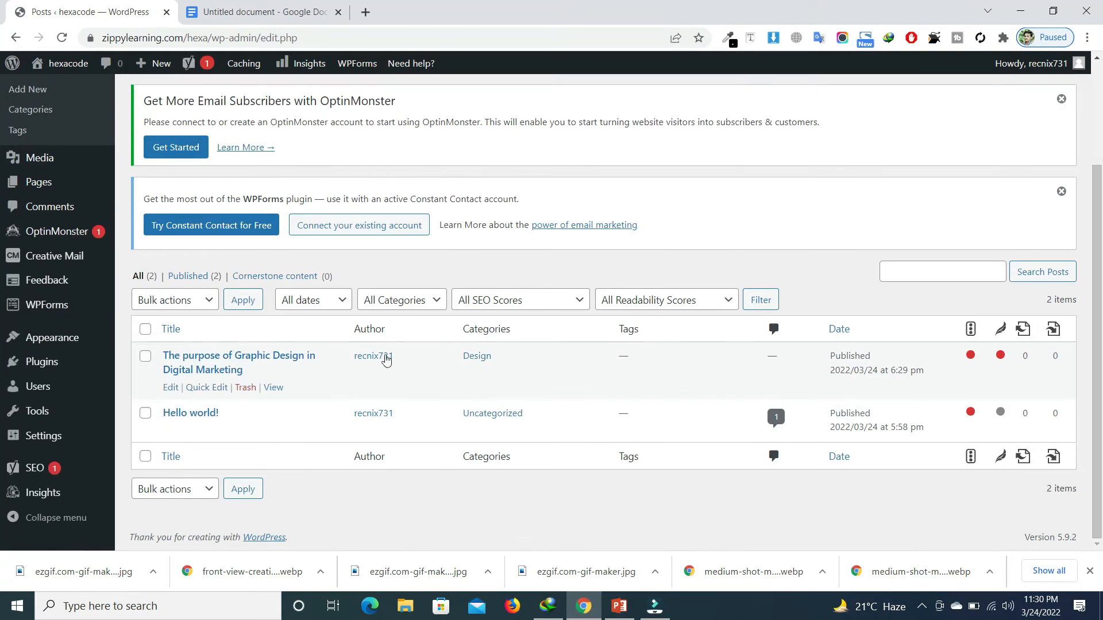
# Open the site's home page in a new browser tab and examine the posts it lists.
pyautogui.rightClick(66, 66)
pyautogui.click(118, 73)
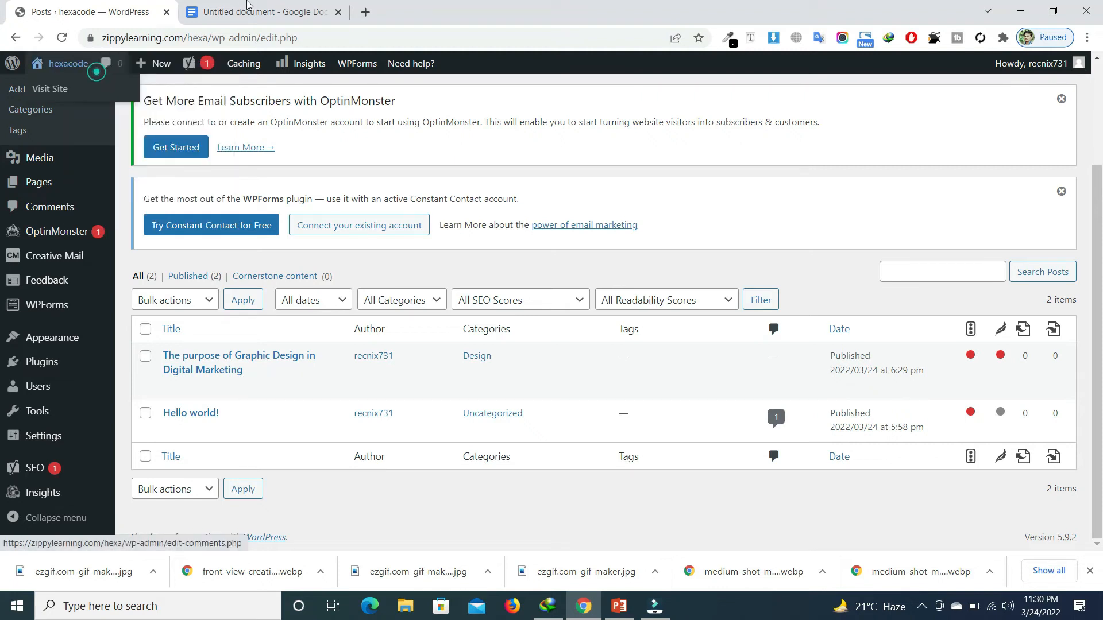
pyautogui.click(249, 6)
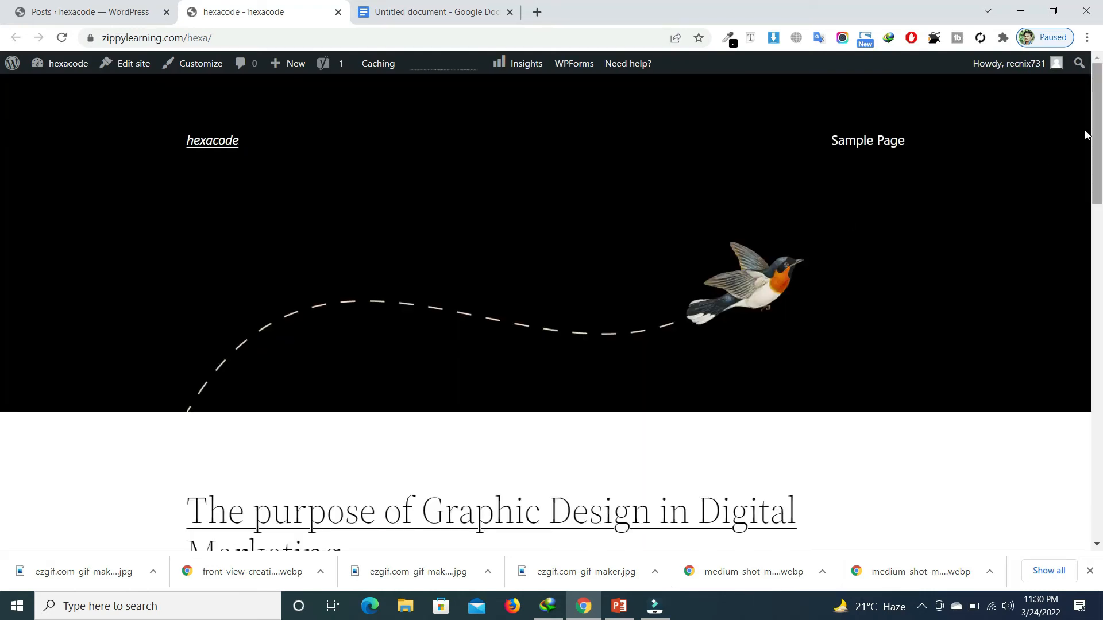
pyautogui.scroll(-8, 1, 218)
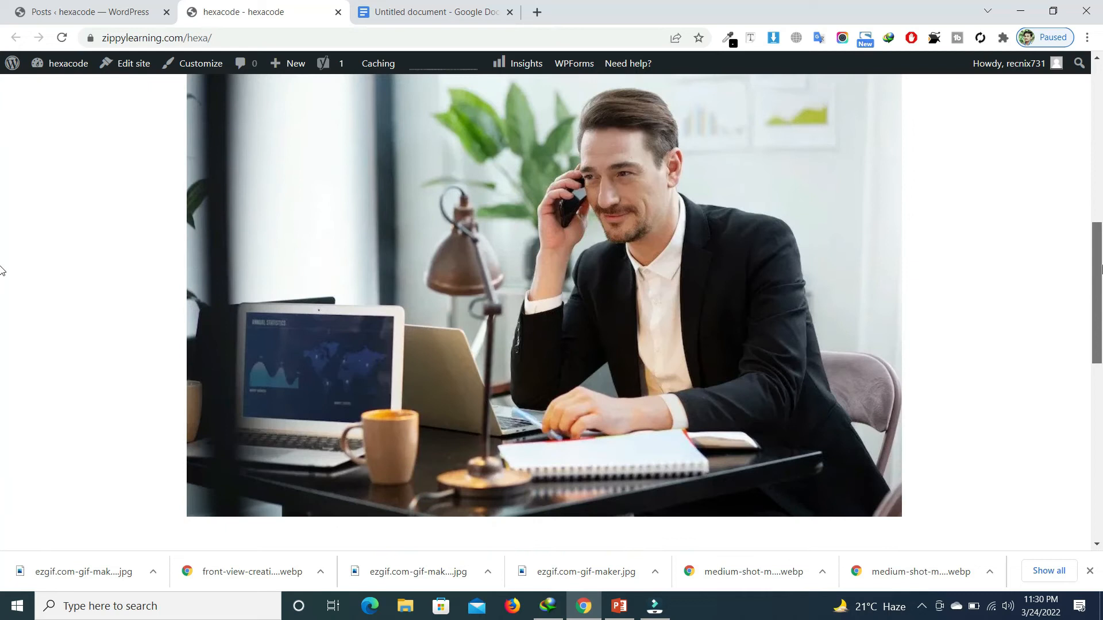
pyautogui.scroll(-8, 1, 270)
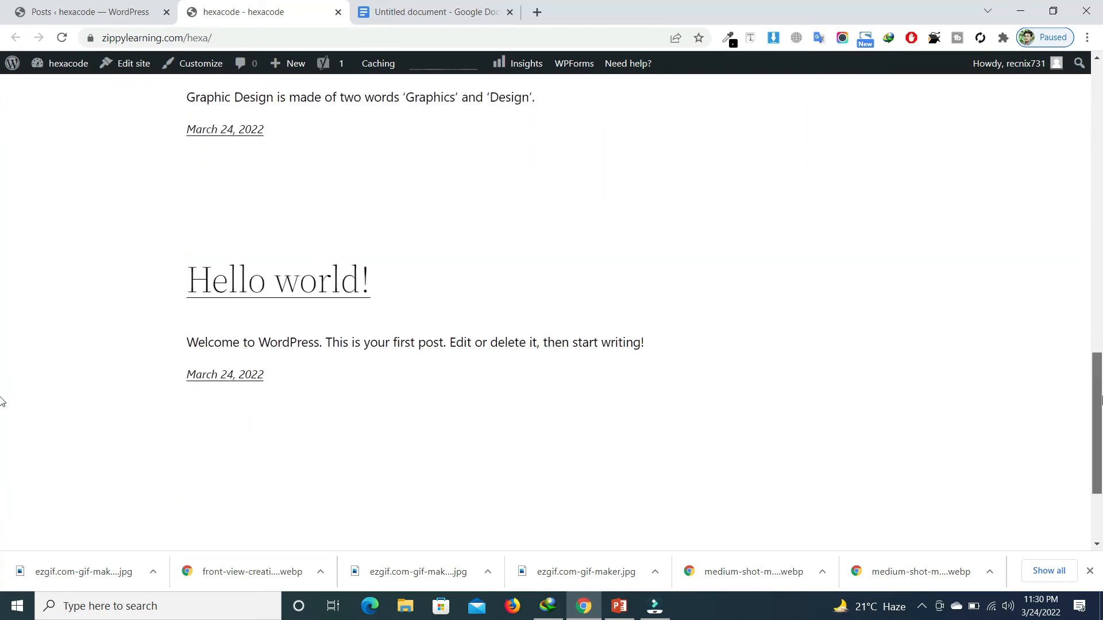
pyautogui.scroll(10, 2, 399)
# Move the "Hello world!" post to the trash from the posts list and check the home page's listing.
pyautogui.hotkey('ctrl', 'shift', 'Tab')
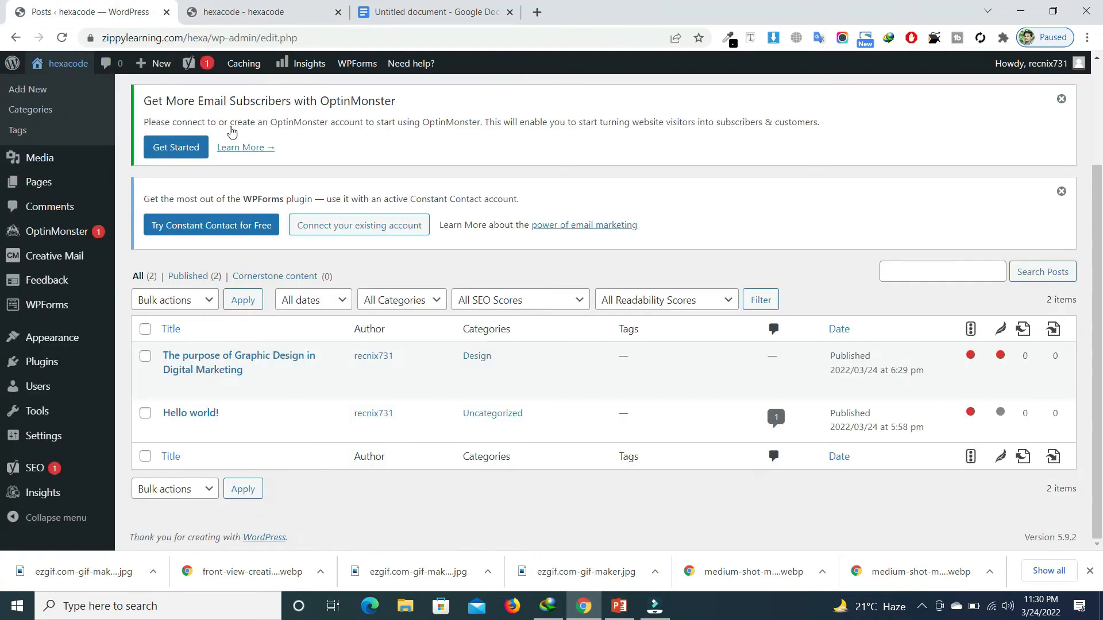
pyautogui.click(247, 437)
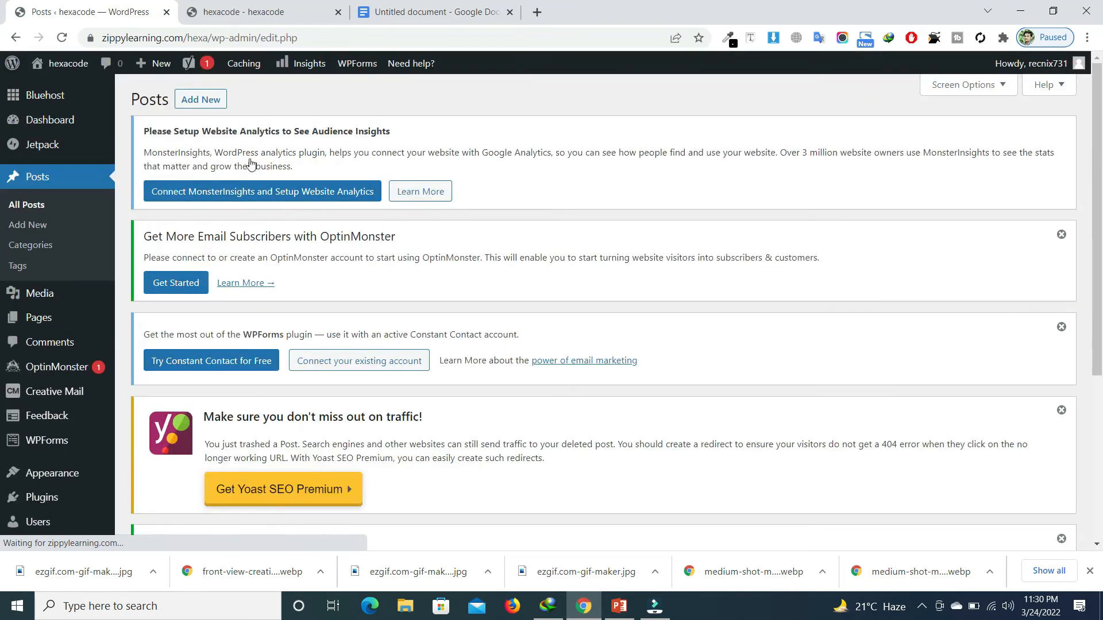
pyautogui.click(229, 5)
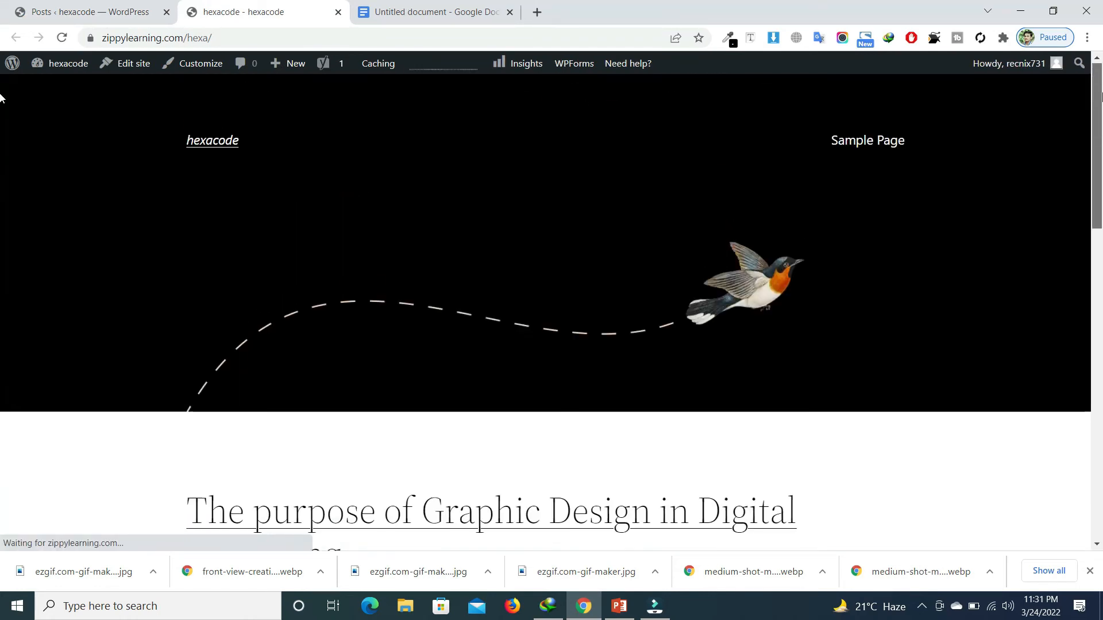
pyautogui.scroll(-12, 1, 98)
pyautogui.scroll(12, 1, 107)
pyautogui.scroll(-9, 1, 192)
pyautogui.scroll(6, 1, 227)
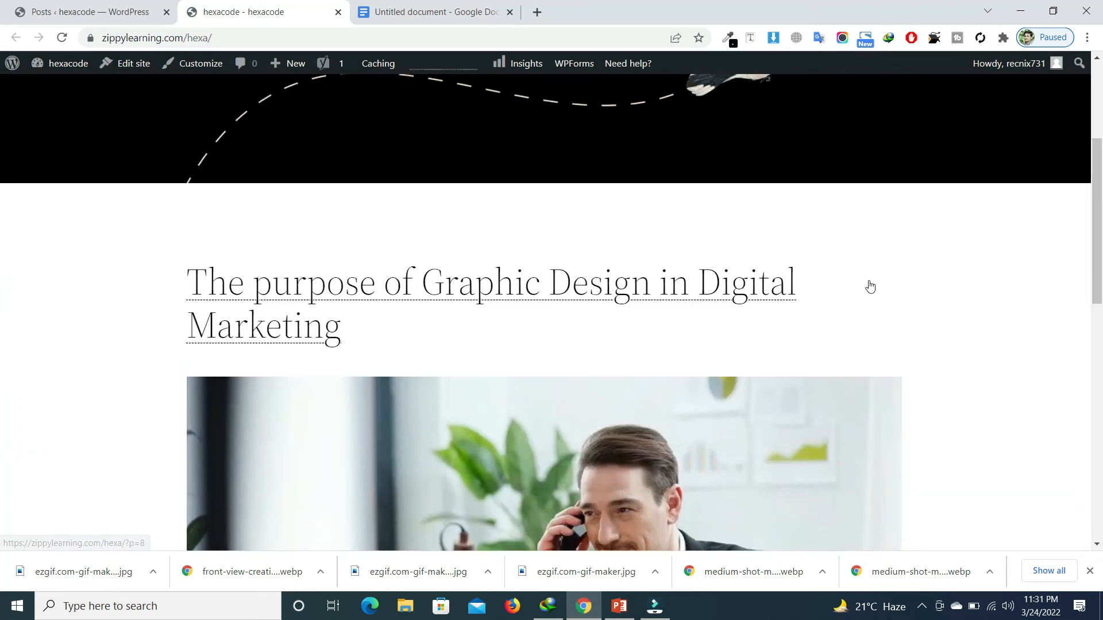
# Open the post "The purpose of Graphic Design in Digital Marketing" from the home page and view it through to its comment form.
pyautogui.click(548, 288)
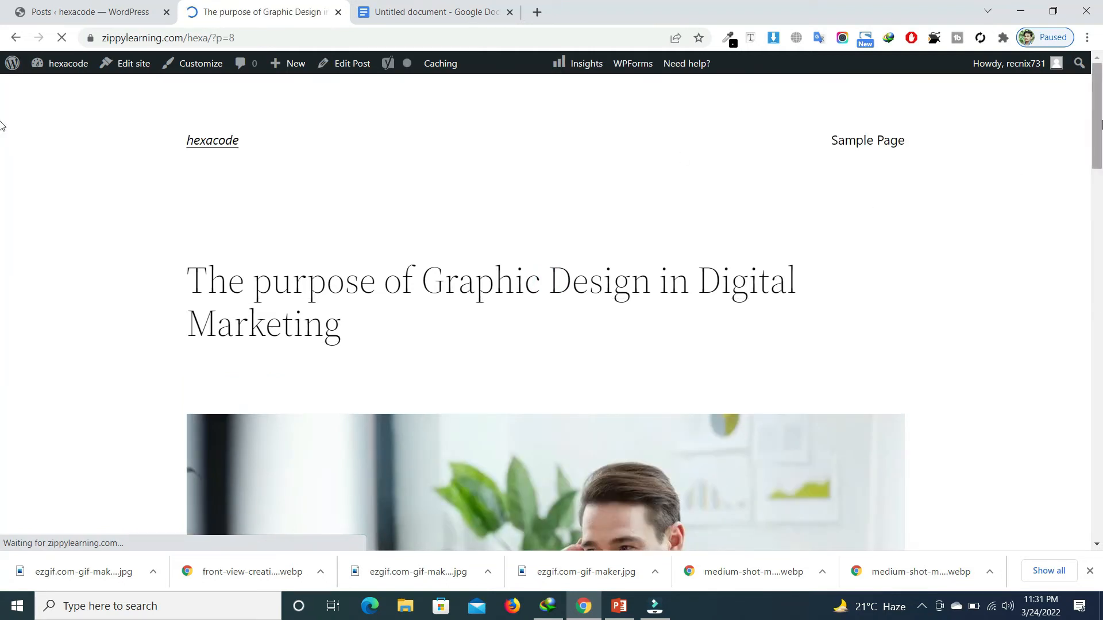
pyautogui.scroll(-20, 1, 259)
pyautogui.moveTo(1098, 369); pyautogui.dragTo(1097, 447)
pyautogui.scroll(-3, 3, 451)
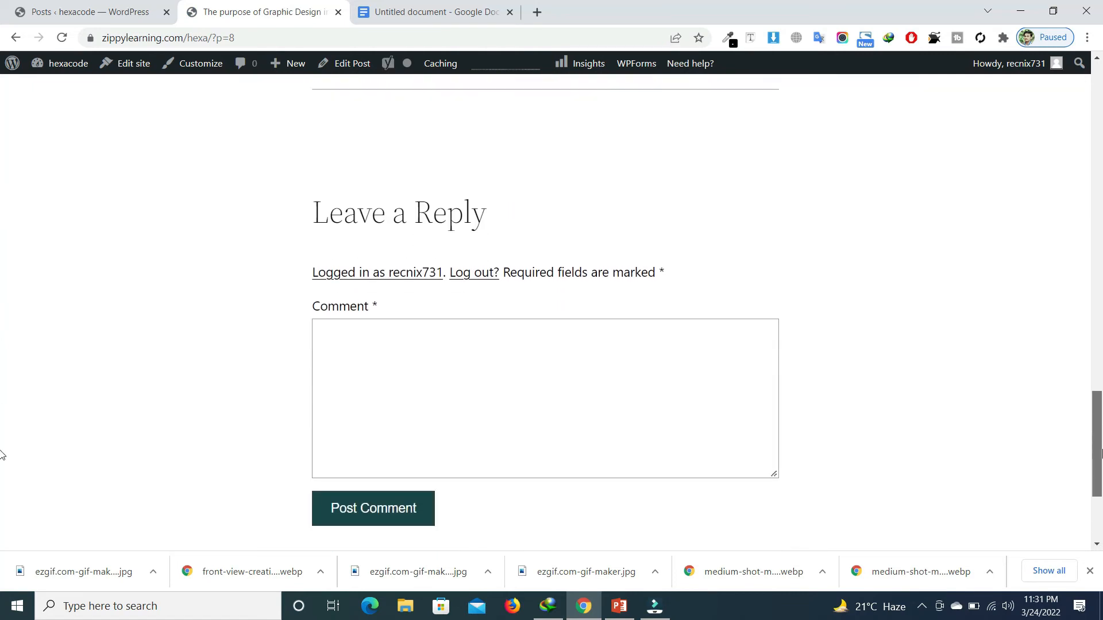
pyautogui.click(645, 329)
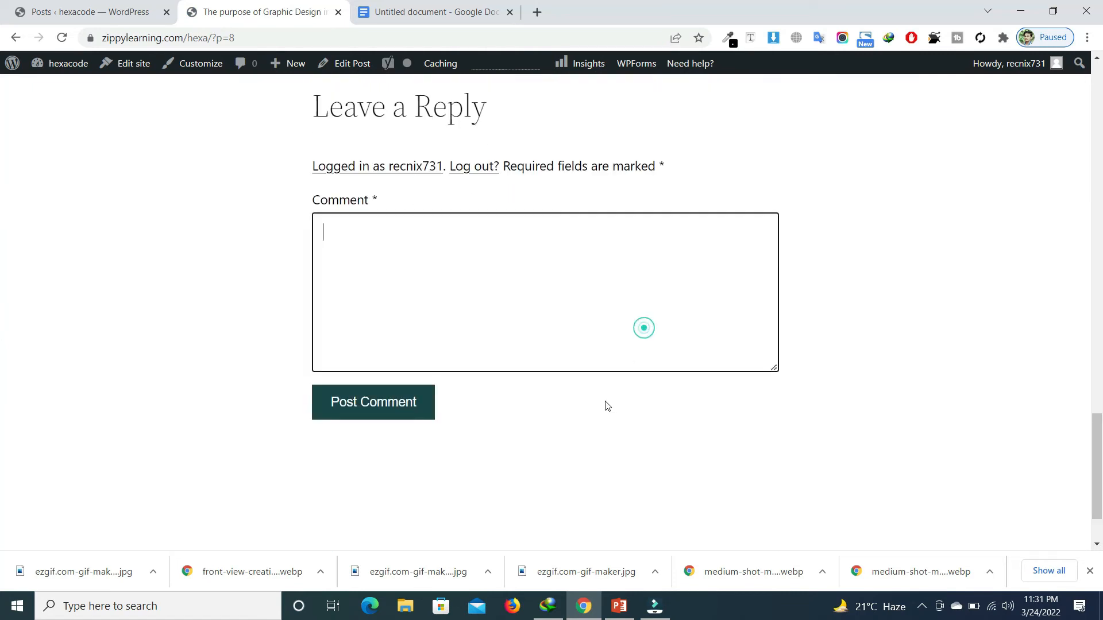
# Return to the home page and examine the excerpt shown beneath the post's featured image.
pyautogui.click(16, 38)
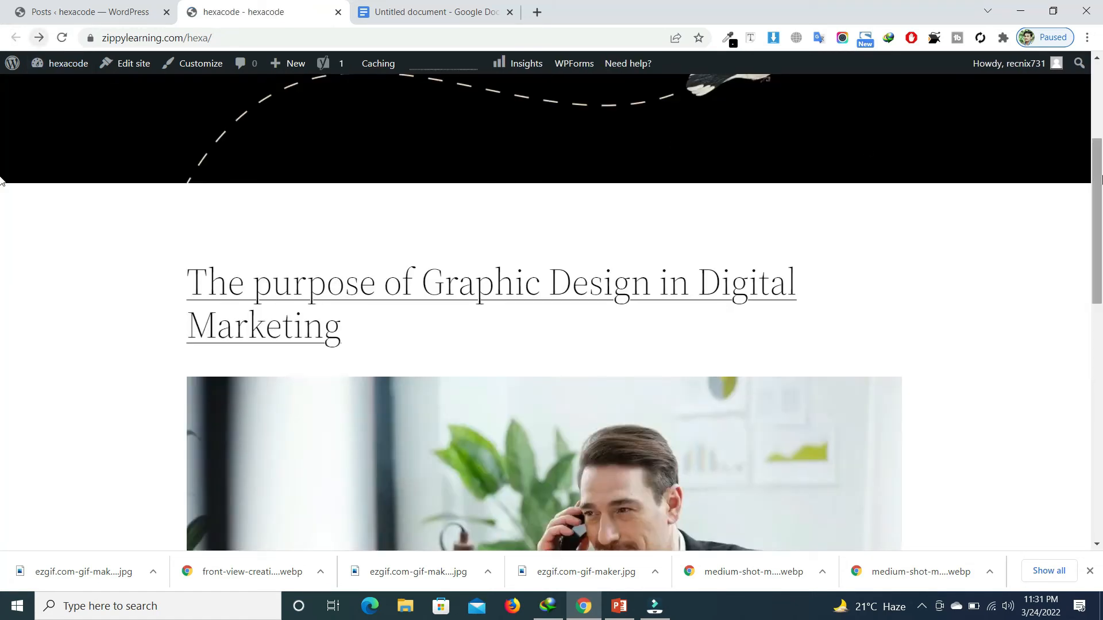
pyautogui.scroll(-10, 5, 332)
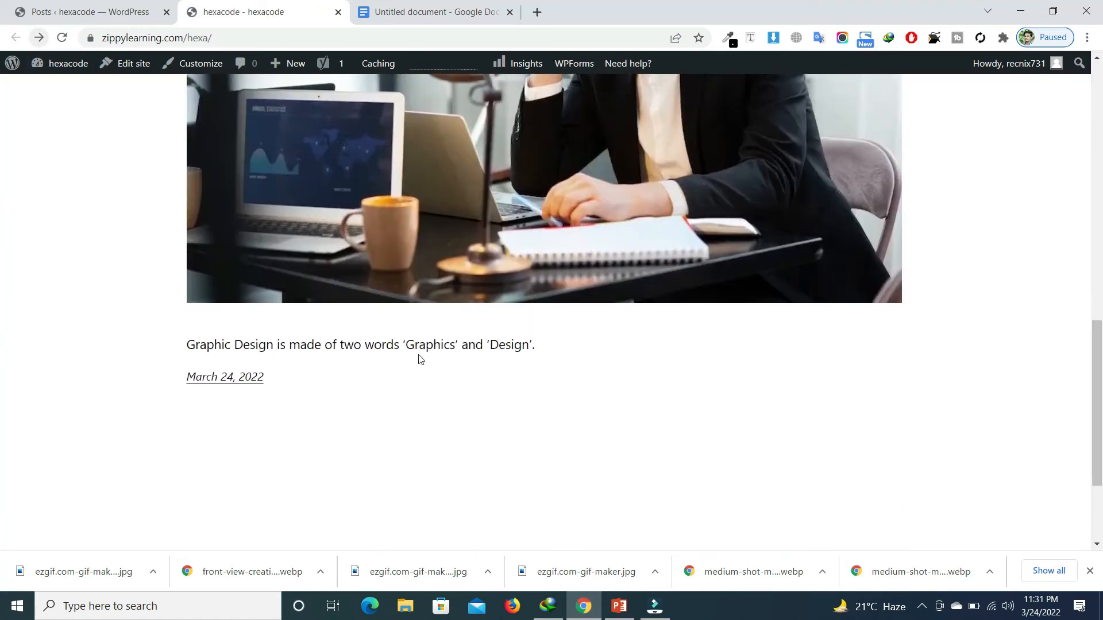
pyautogui.tripleClick(346, 348)
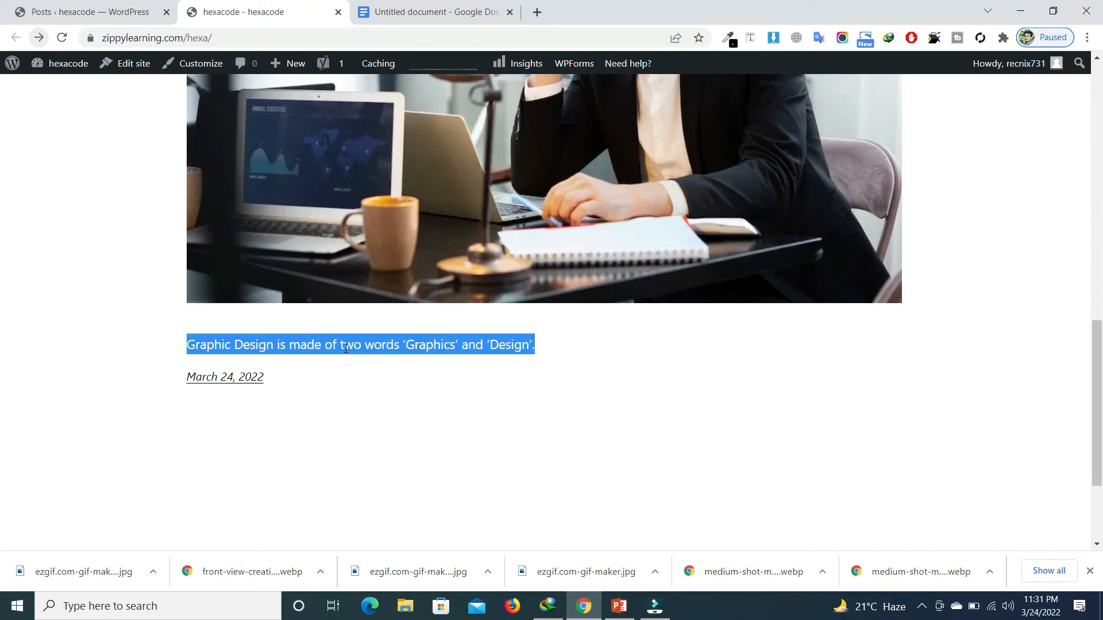
pyautogui.click(579, 390)
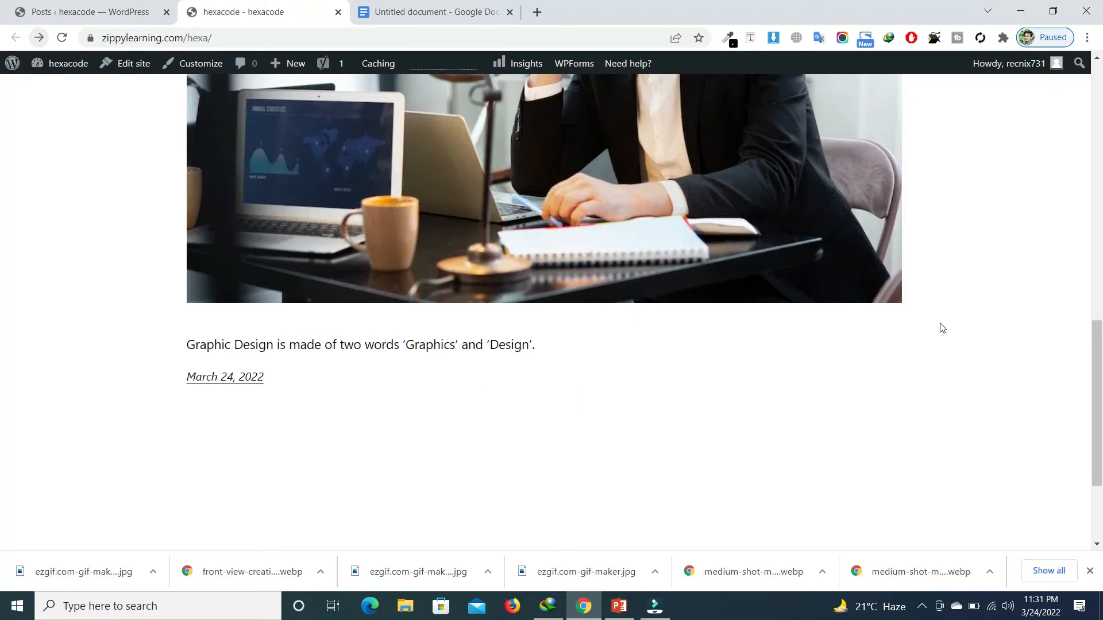
pyautogui.scroll(7, 1, 287)
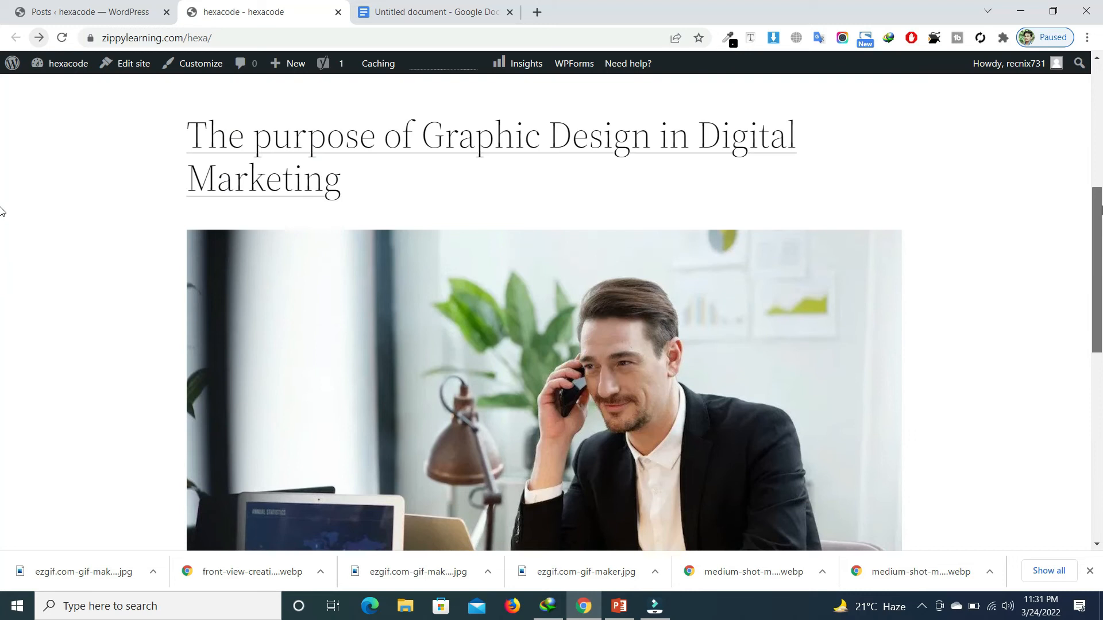
pyautogui.scroll(7, 2, 207)
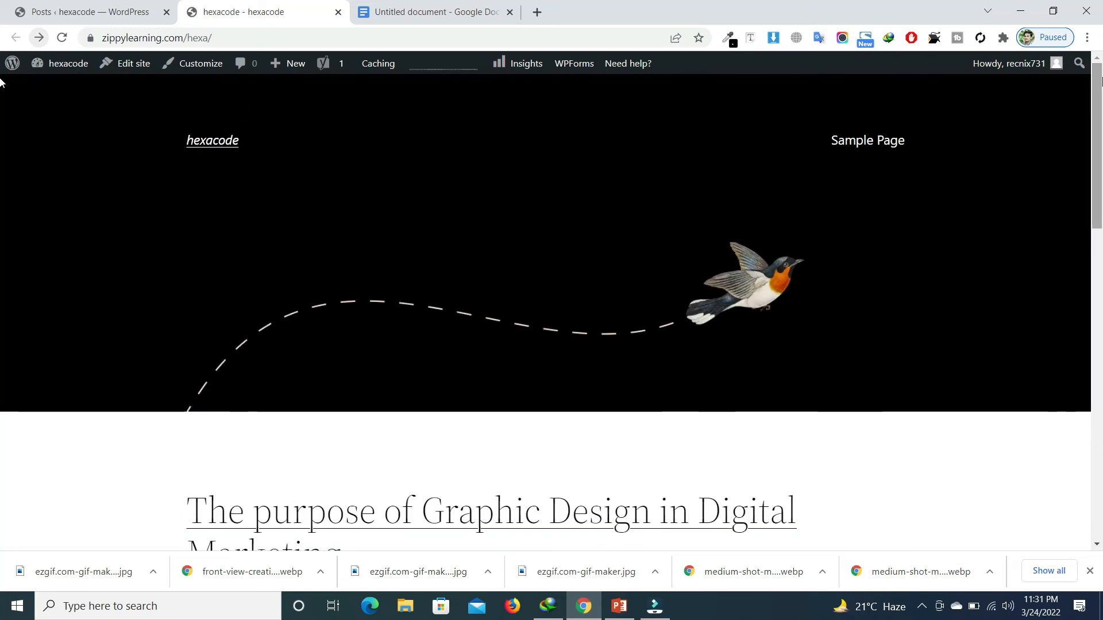
# Add a new post and copy the heading "Usefulness of Ad Campaigns in Digital Marketing" from the Google Docs document into its title.
pyautogui.click(94, 8)
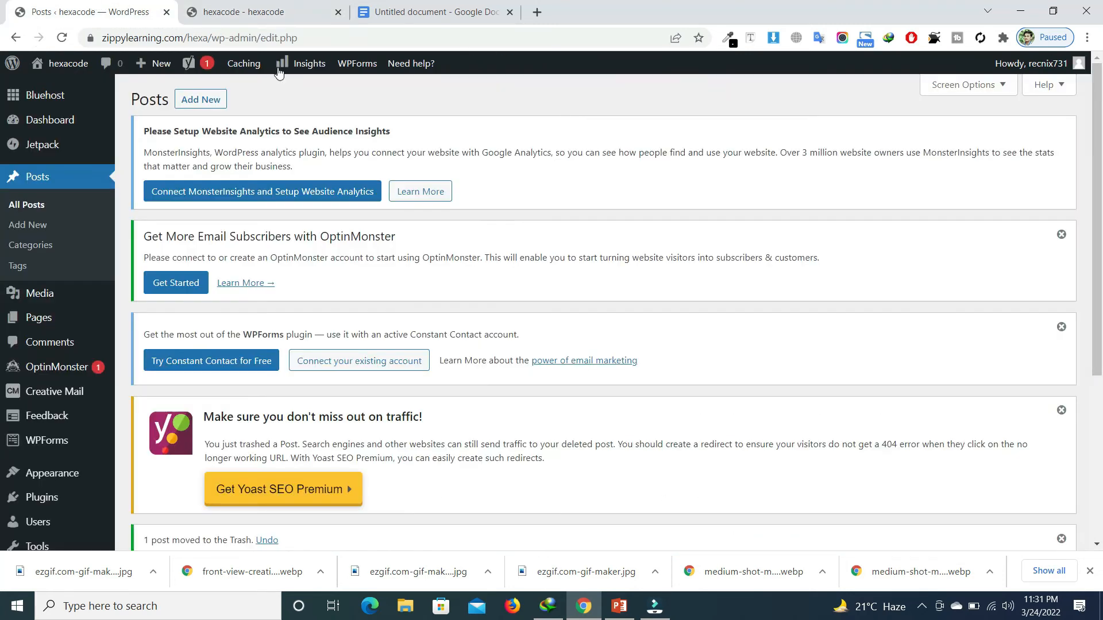
pyautogui.click(212, 103)
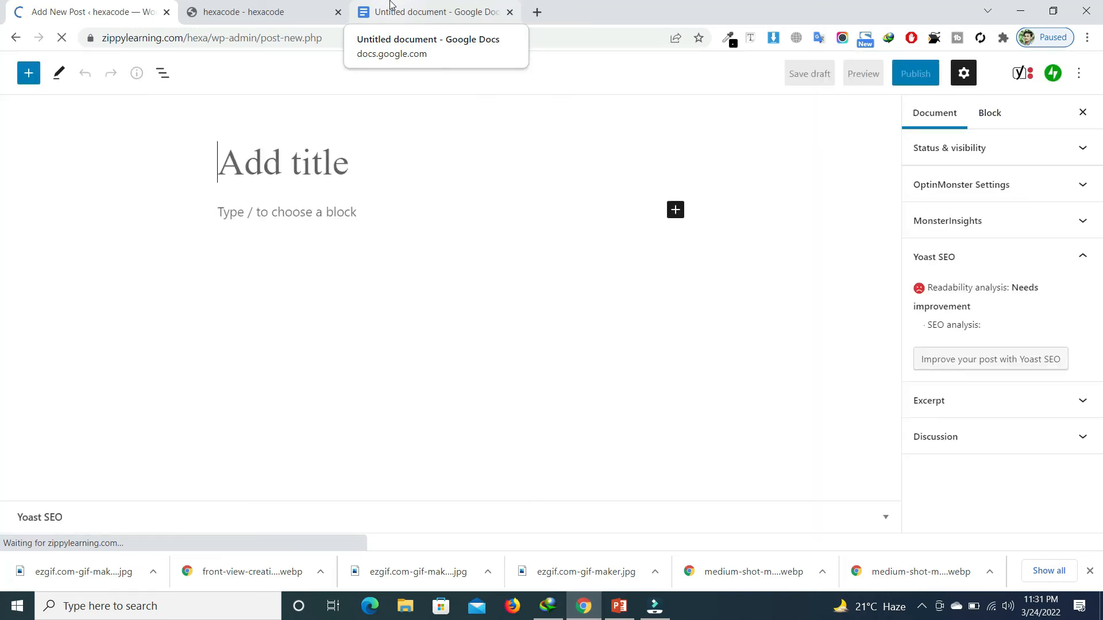
pyautogui.click(390, 4)
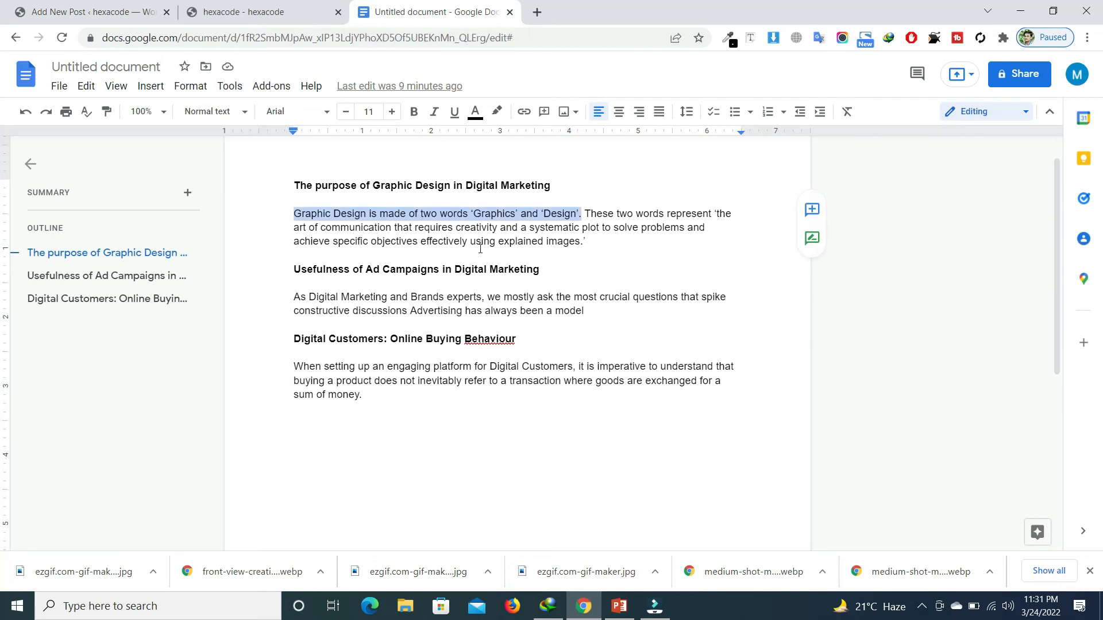
pyautogui.tripleClick(425, 269)
pyautogui.hotkey('ctrl', 'c')
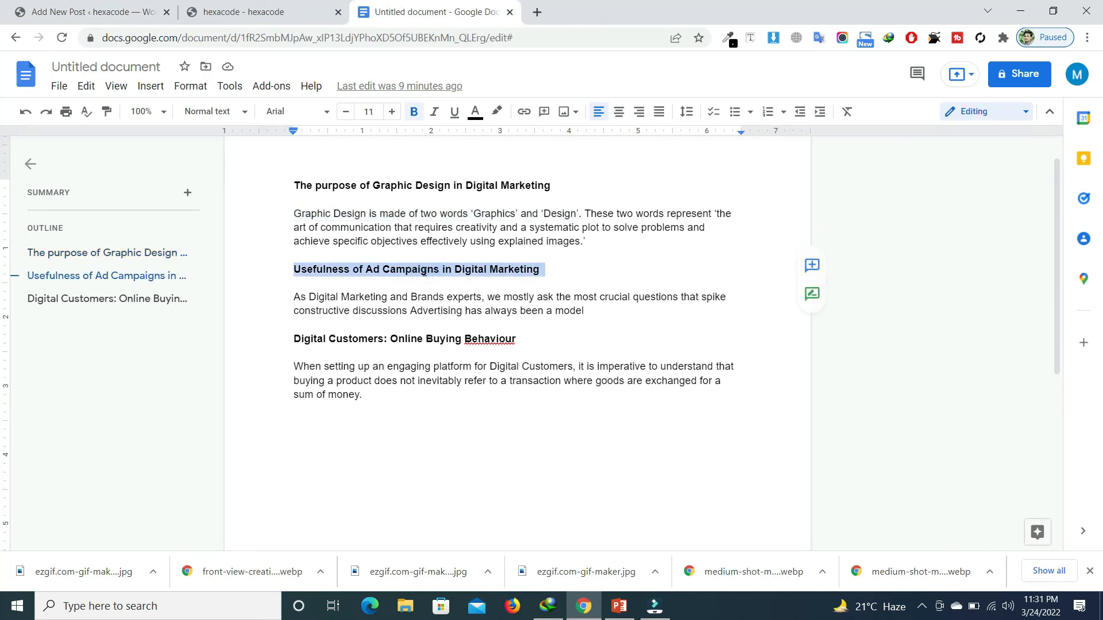
pyautogui.click(98, 4)
pyautogui.hotkey('ctrl', 'v')
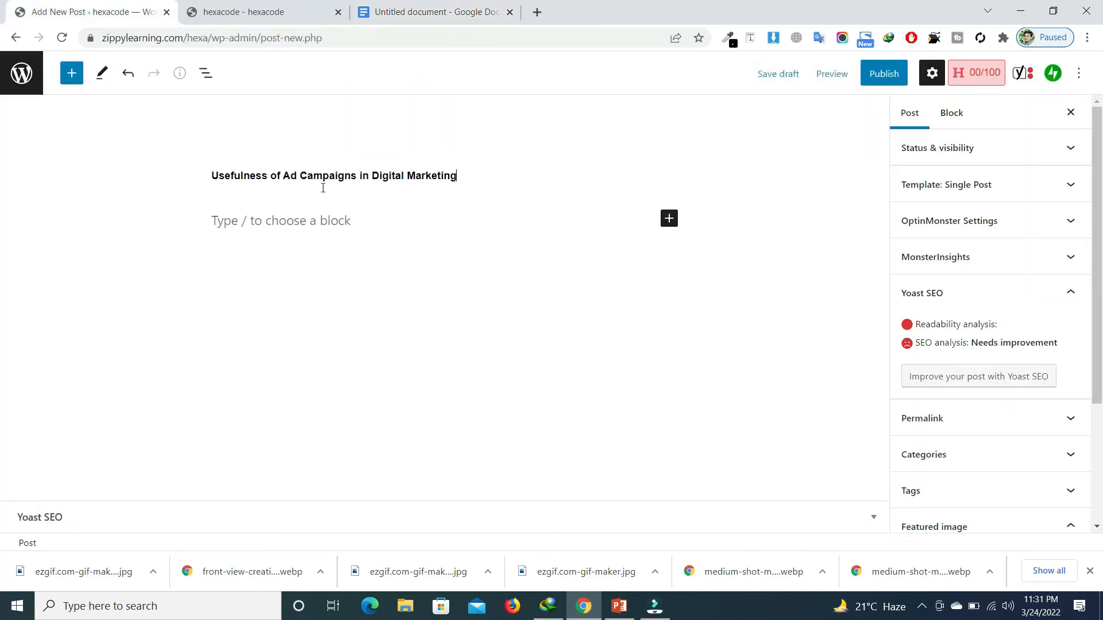
# Copy the paragraph beginning "As Digital Marketing and Brands experts" from the Google Docs document into the new post's body.
pyautogui.click(333, 229)
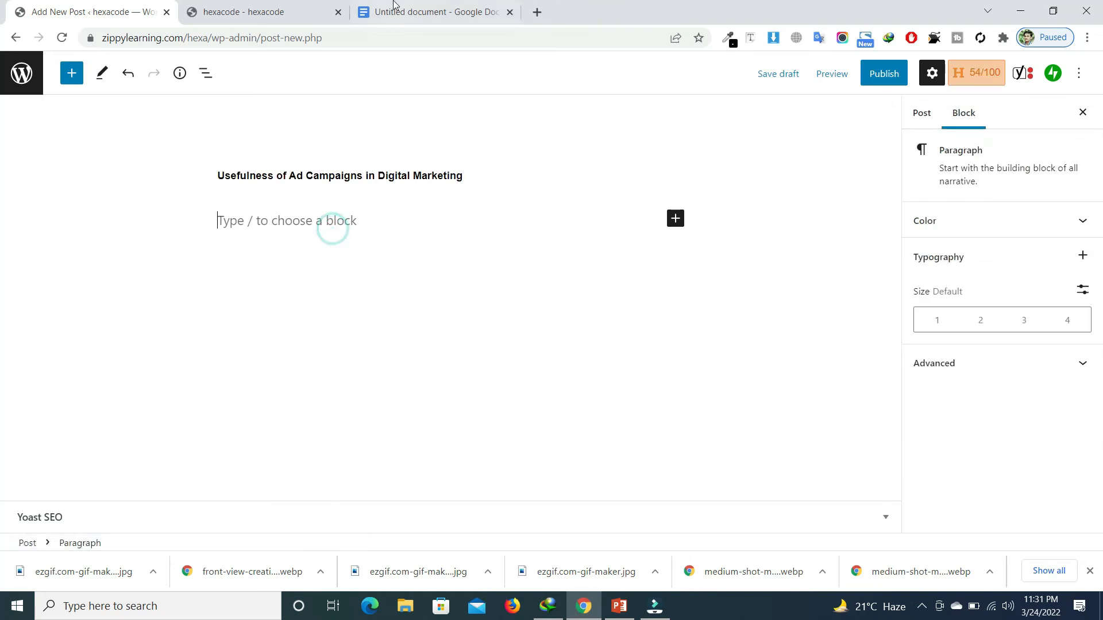
pyautogui.click(393, 11)
pyautogui.tripleClick(359, 307)
pyautogui.hotkey('ctrl', 'c')
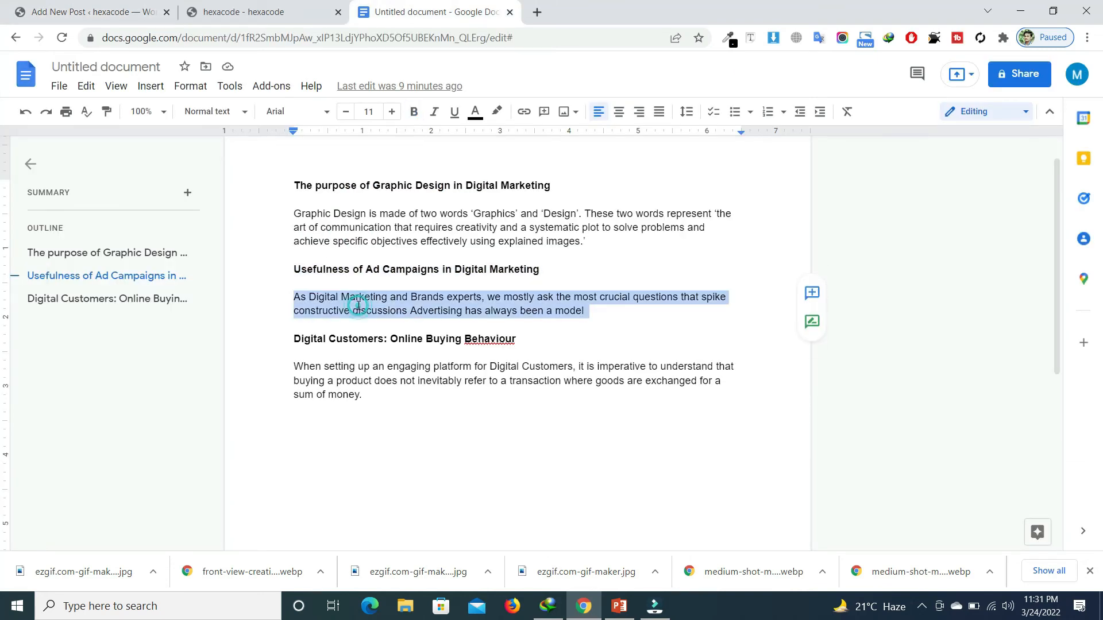
pyautogui.click(95, 7)
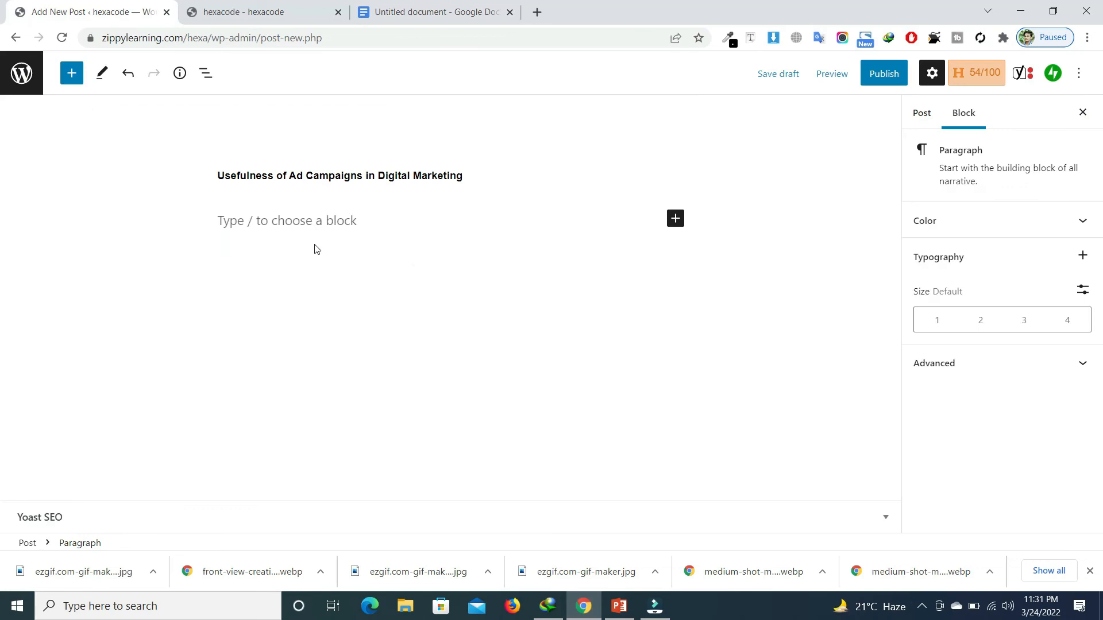
pyautogui.hotkey('ctrl', 'v')
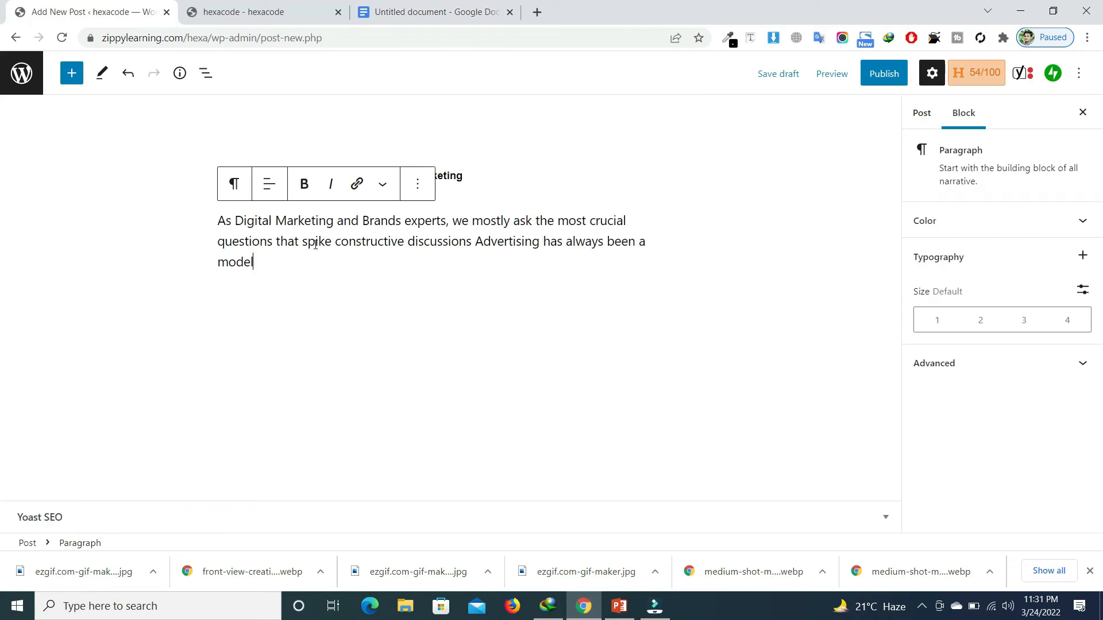
# Browse the block library for the new post, from the text blocks through to the embeds.
pyautogui.click(72, 74)
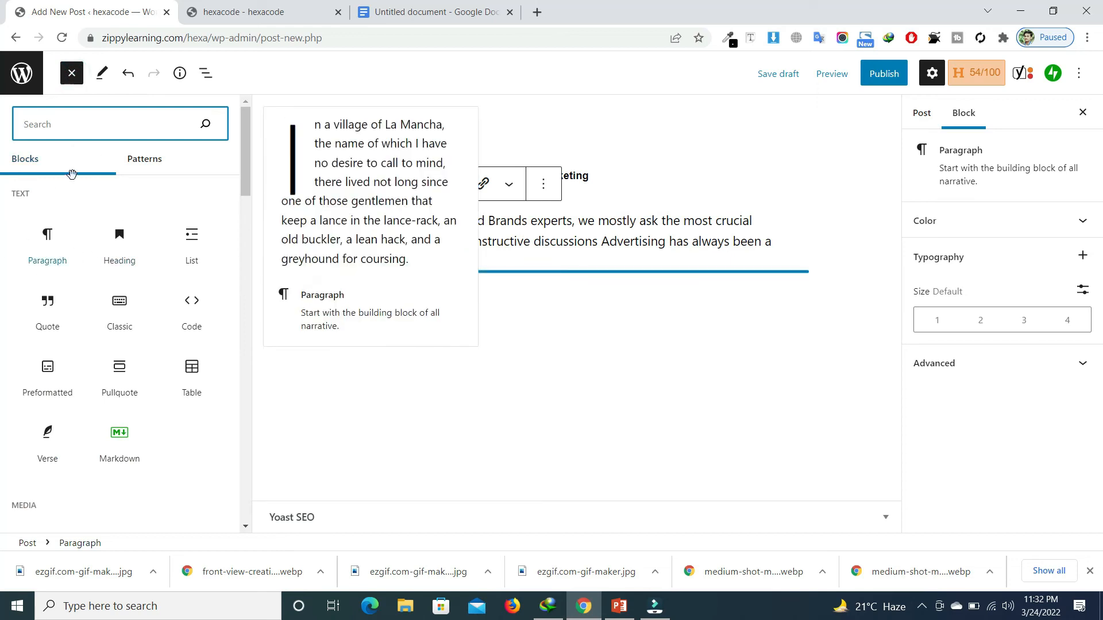
pyautogui.moveTo(244, 126); pyautogui.dragTo(251, 227)
pyautogui.moveTo(251, 225); pyautogui.dragTo(246, 285)
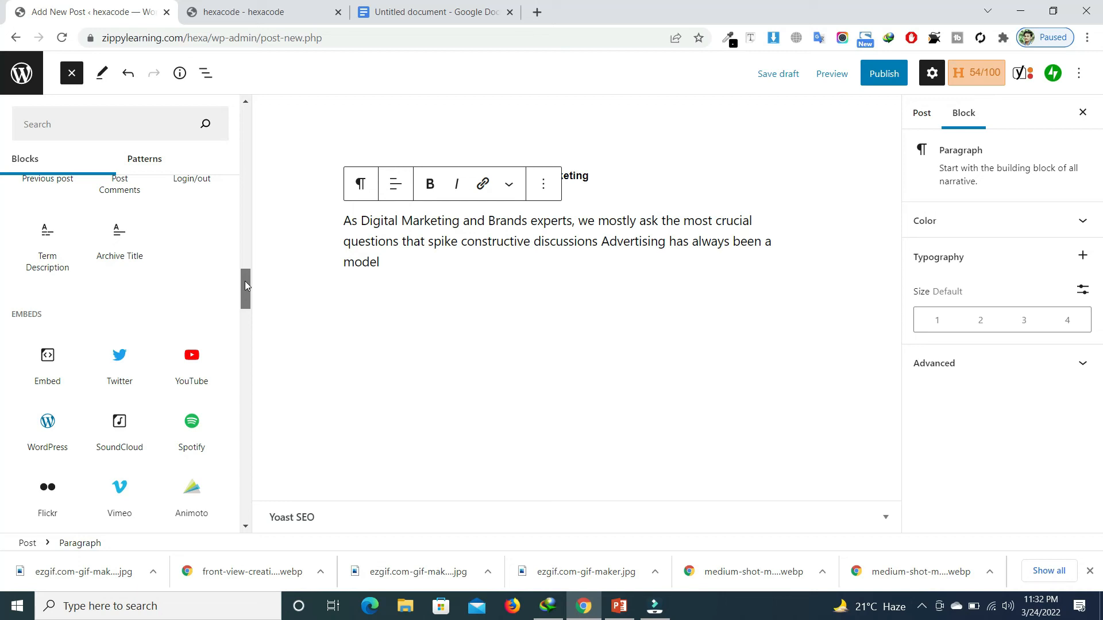
pyautogui.moveTo(245, 280); pyautogui.dragTo(232, 94)
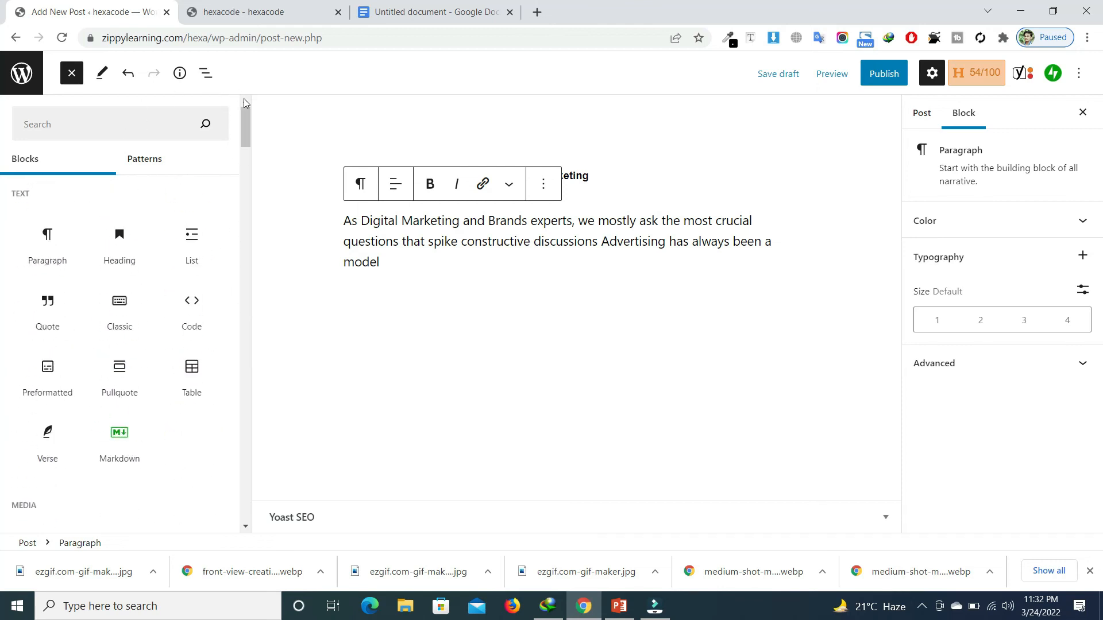
# Publish the post "Usefulness of Ad Campaigns in Digital Marketing" and reload the live site's home page.
pyautogui.click(883, 73)
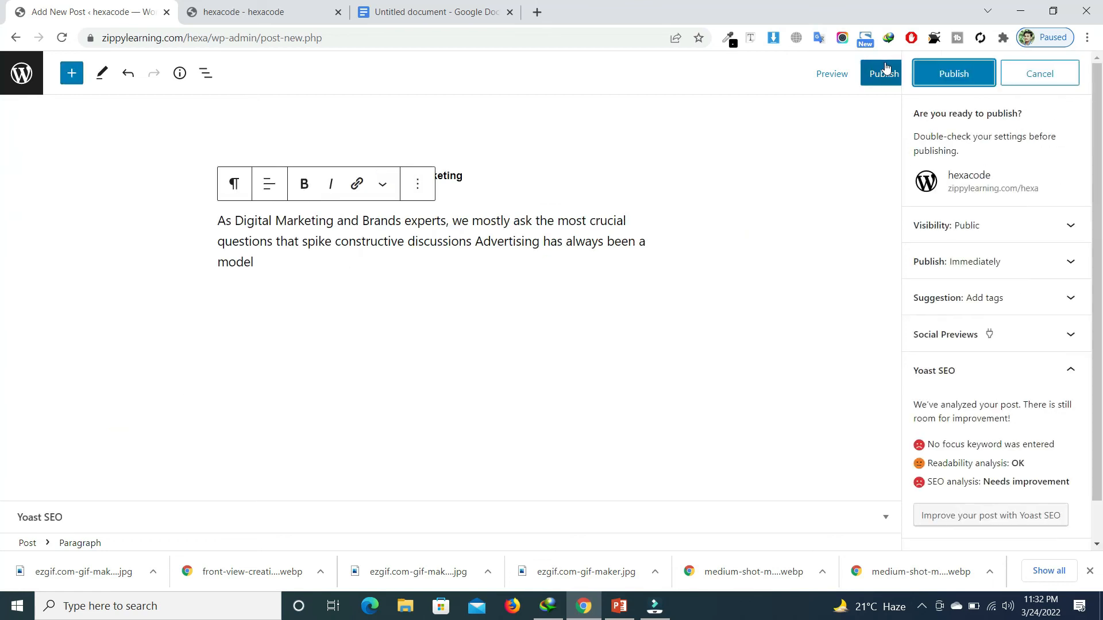
pyautogui.click(958, 82)
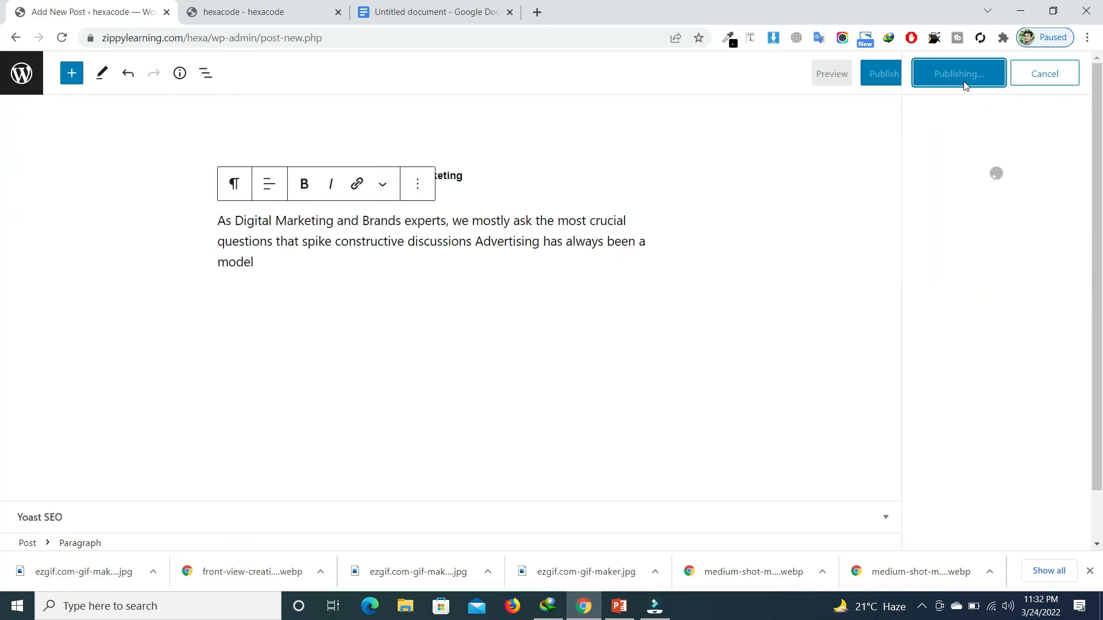
pyautogui.click(345, 5)
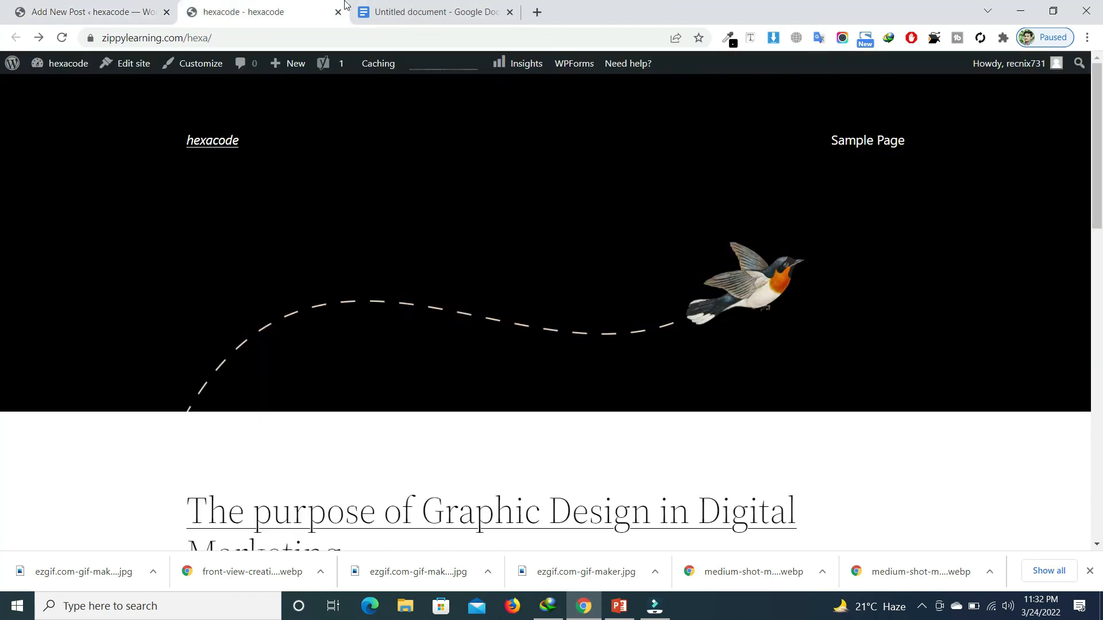
pyautogui.press('F5')
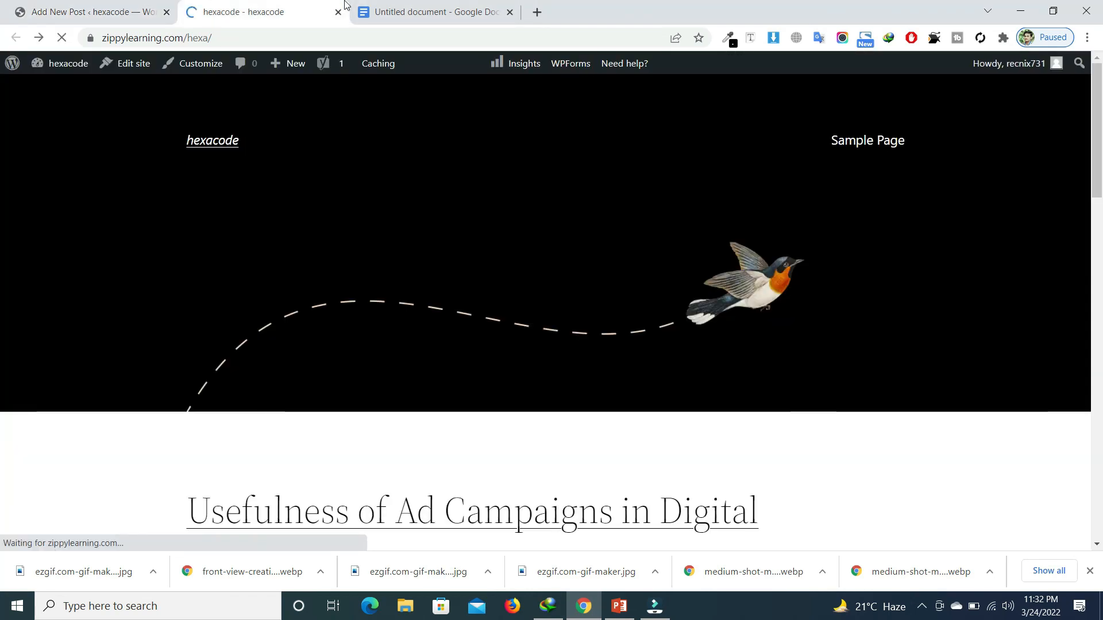
# Examine the home page's post list, comparing the "Usefulness of Ad Campaigns in Digital Marketing" entry with the graphic design post beneath it.
pyautogui.scroll(-1, 0, 132)
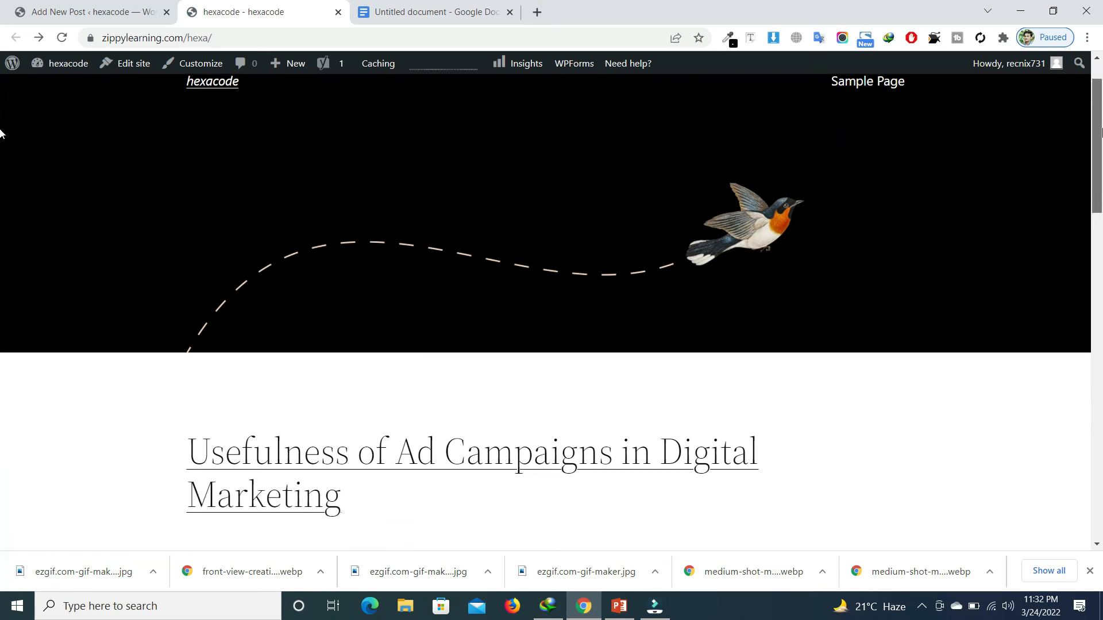
pyautogui.scroll(-9, 0, 133)
pyautogui.scroll(3, 0, 247)
pyautogui.scroll(-8, 1, 248)
pyautogui.scroll(10, 1, 230)
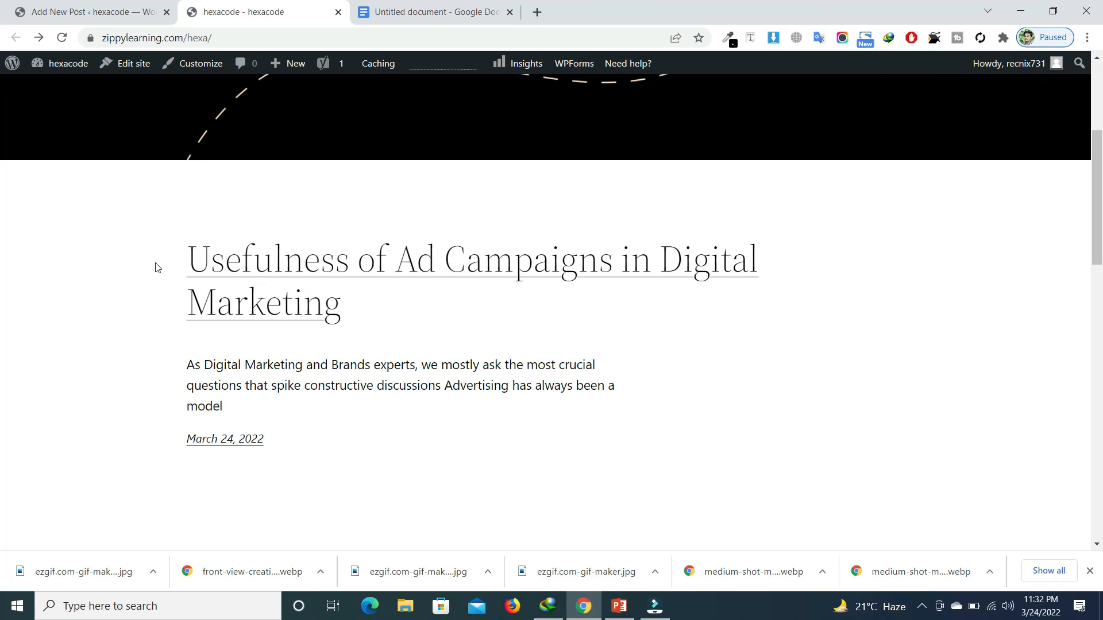
pyautogui.scroll(4, 0, 173)
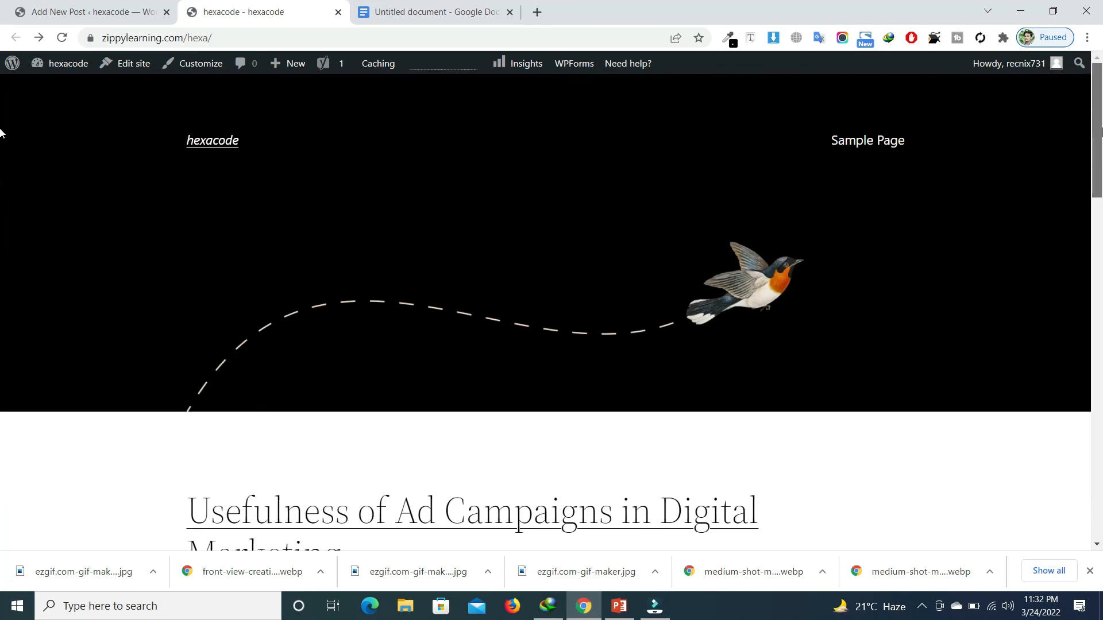
pyautogui.scroll(-8, 1, 172)
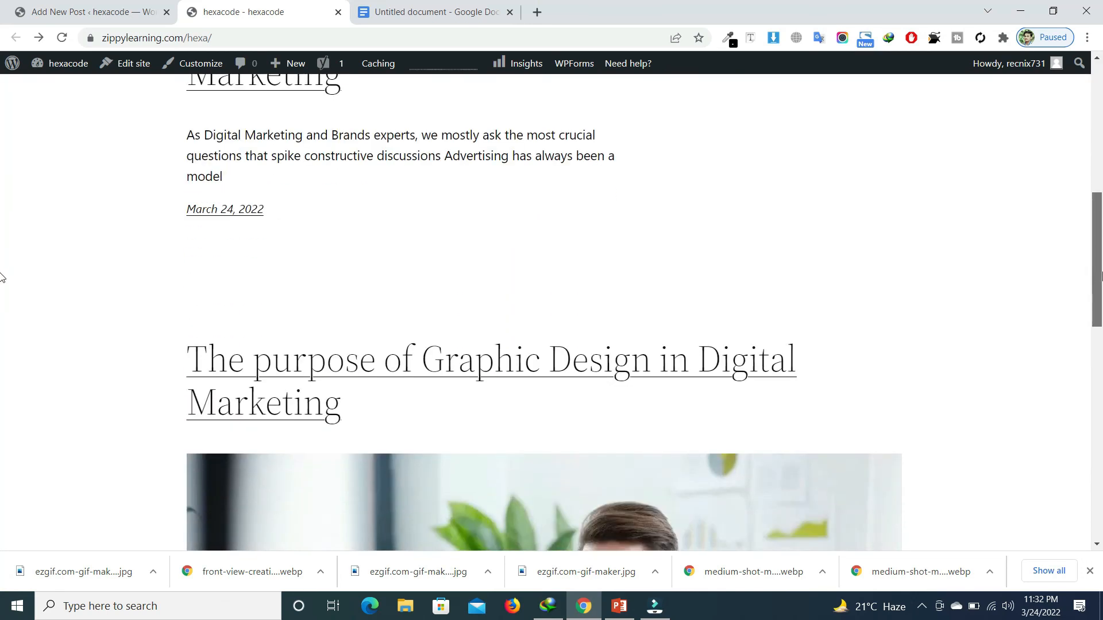
pyautogui.scroll(3, 2, 278)
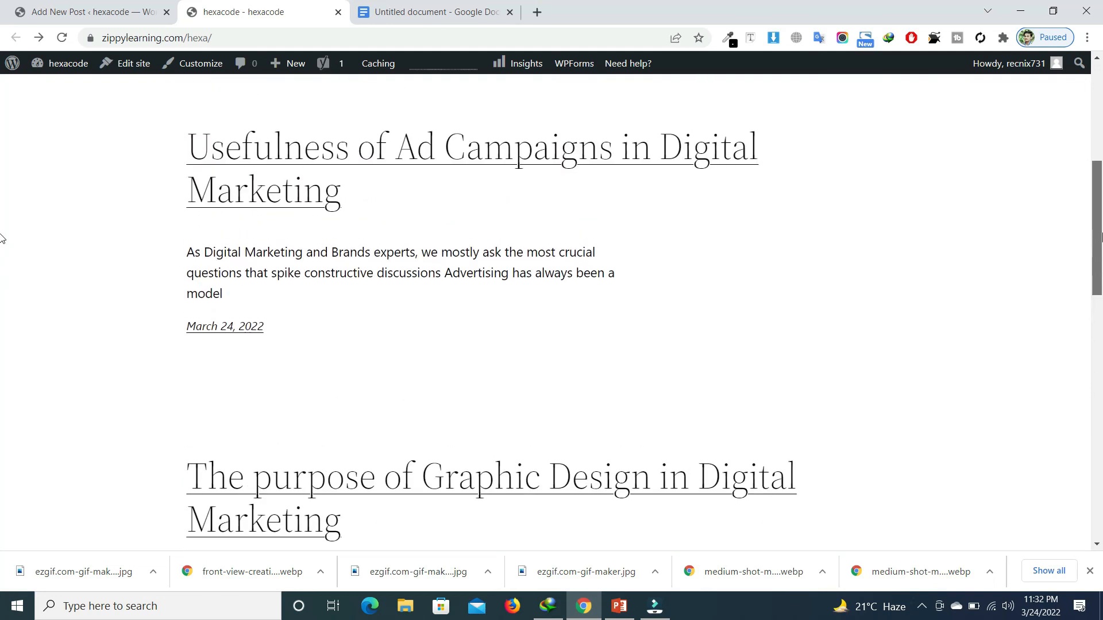
pyautogui.scroll(5, 2, 202)
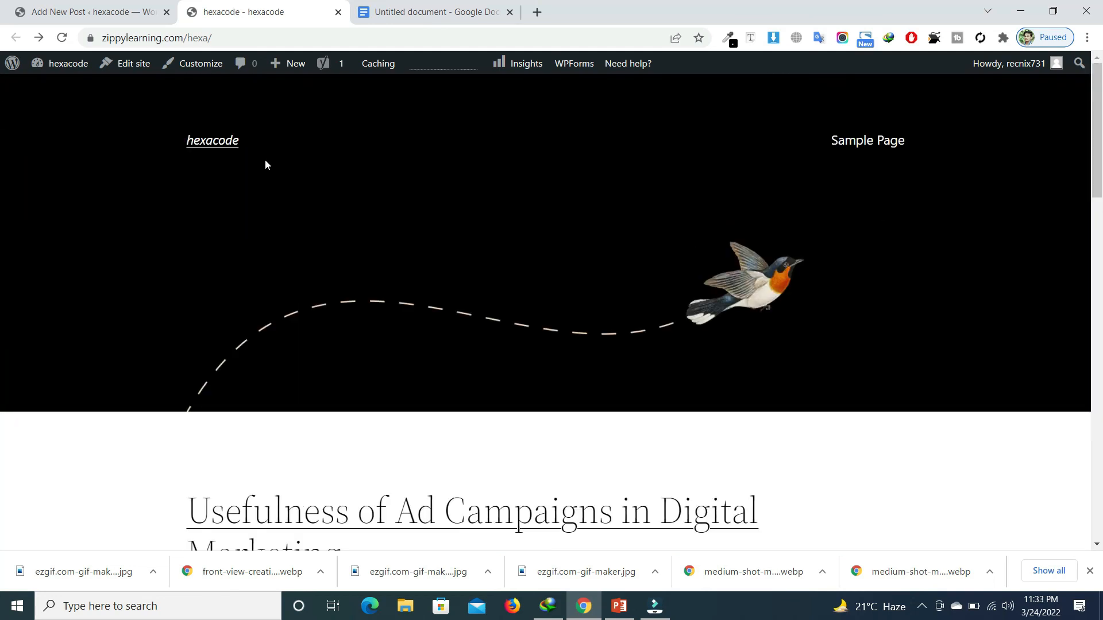
pyautogui.click(81, 12)
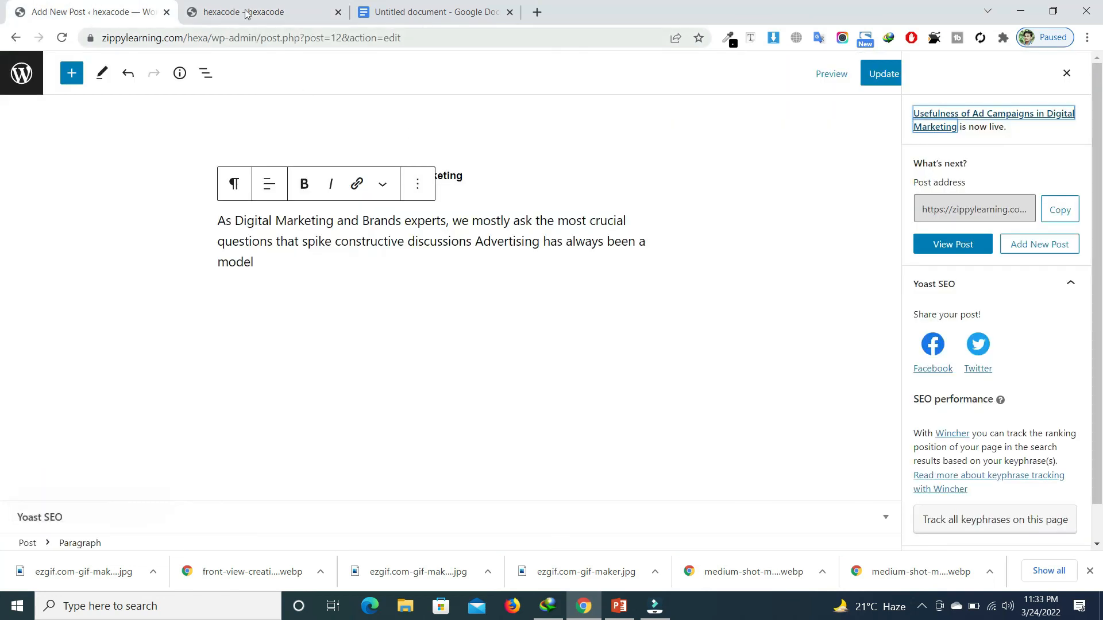
pyautogui.click(246, 13)
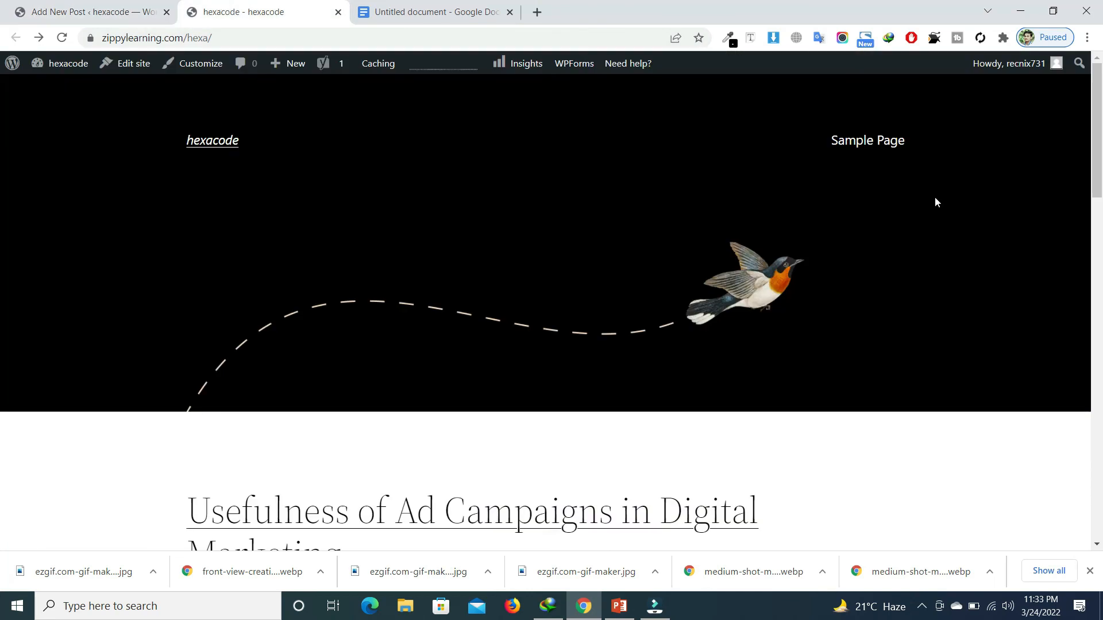